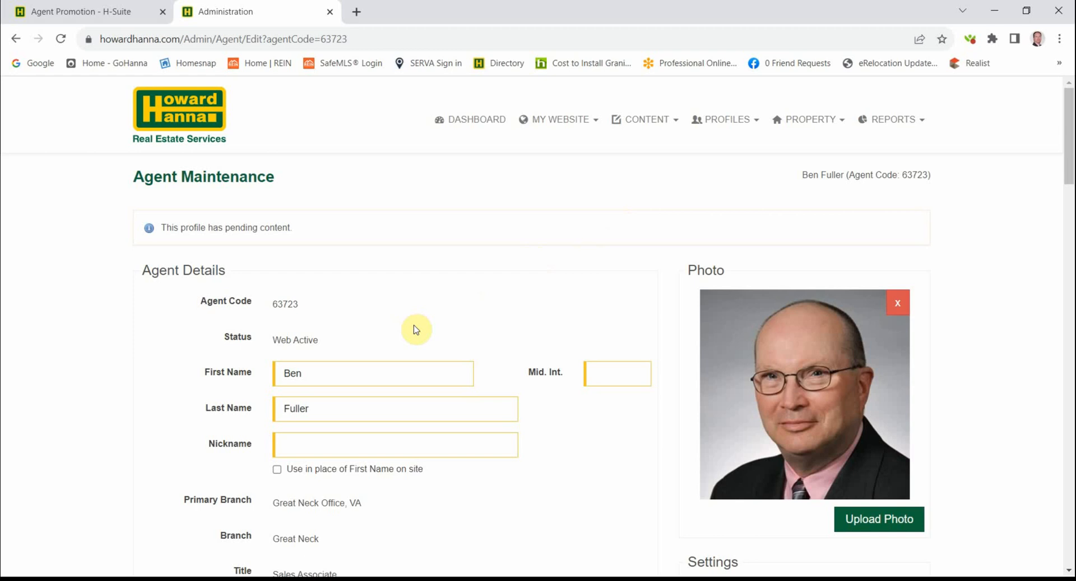
# Review the Agent Details fields from the name through the slogan and browse the available languages without selecting one
pyautogui.scroll(-1, 417, 329)
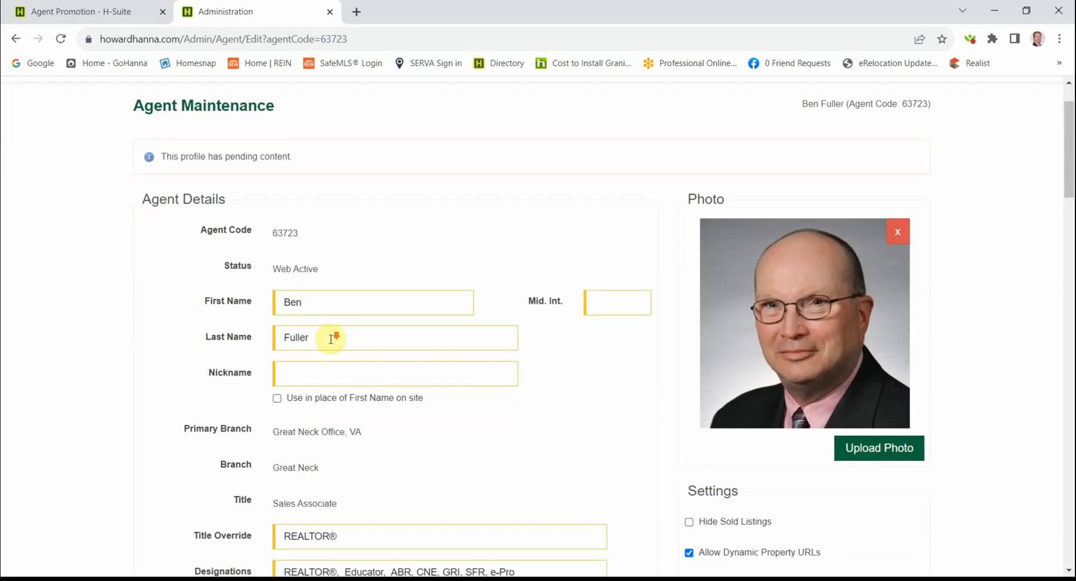
pyautogui.scroll(-1, 331, 336)
pyautogui.scroll(-1, 423, 362)
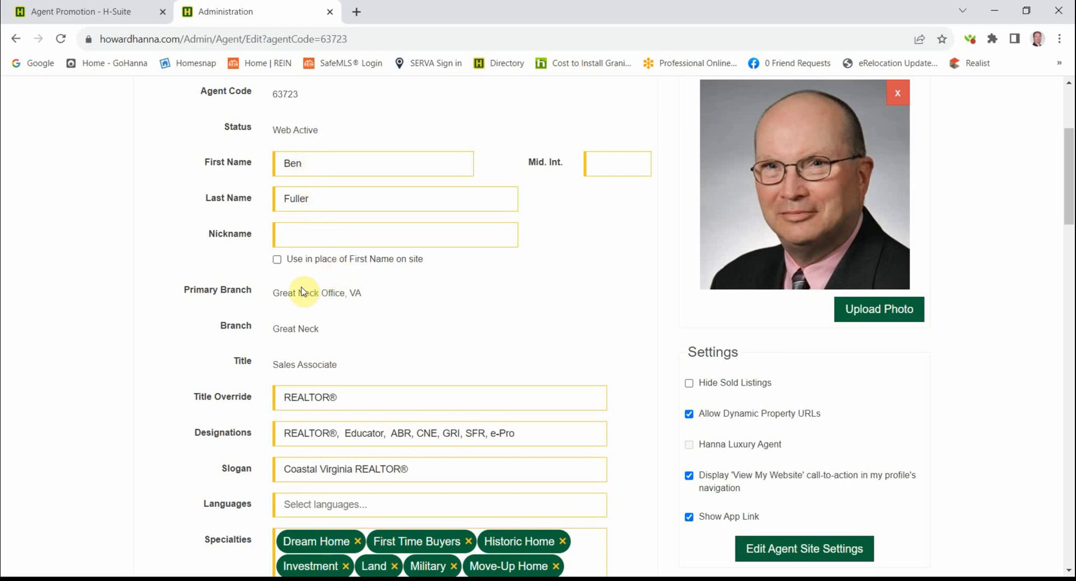
pyautogui.scroll(-1, 309, 305)
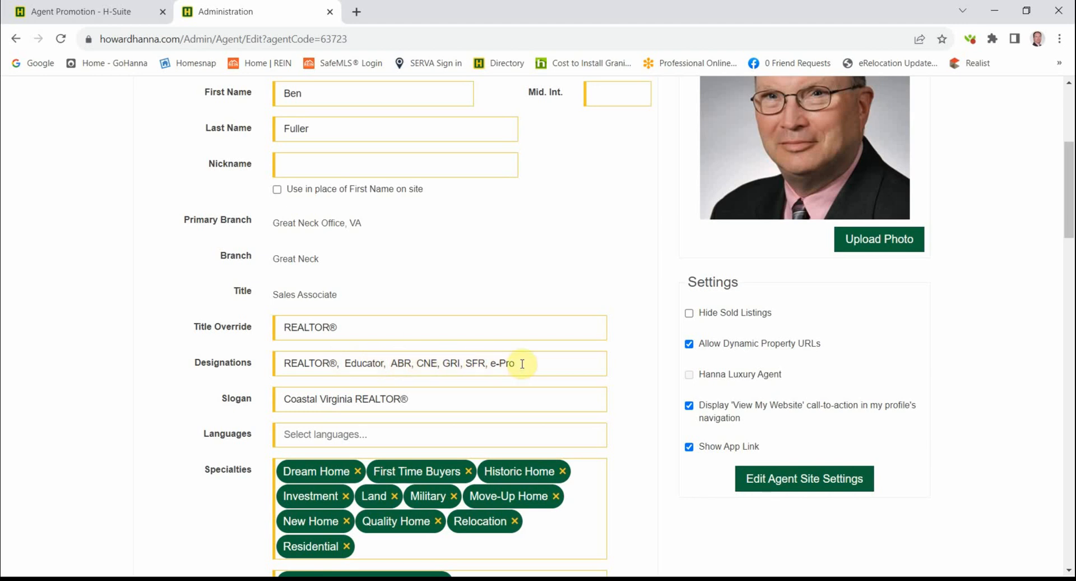
pyautogui.scroll(-1, 522, 364)
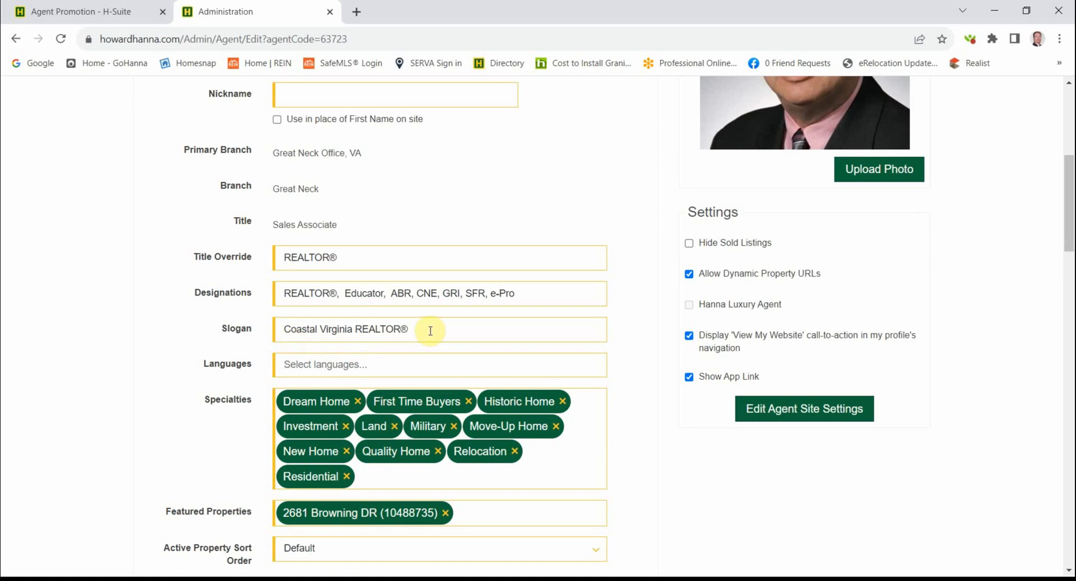
pyautogui.scroll(-1, 430, 331)
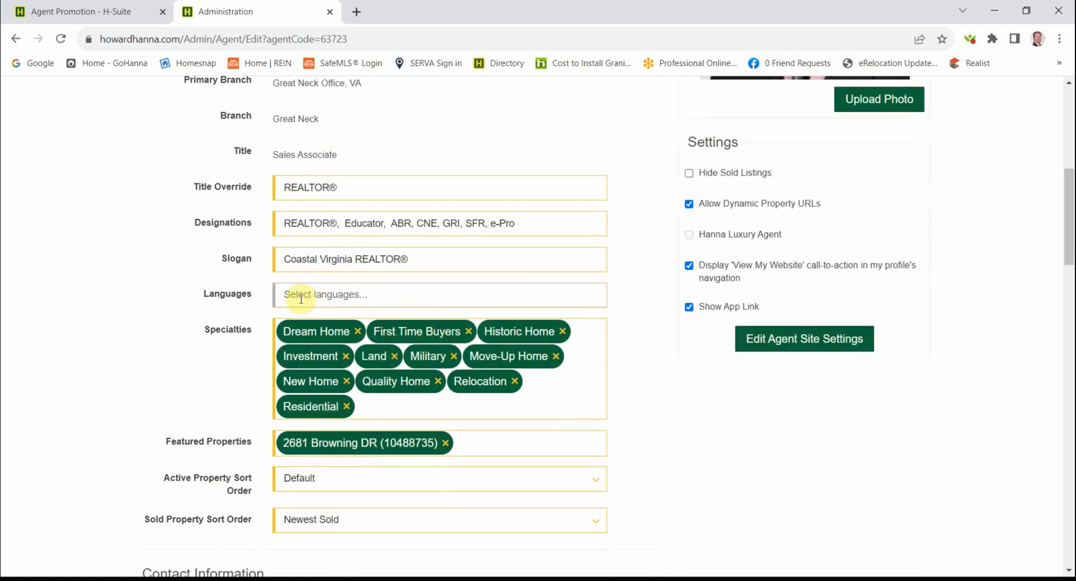
pyautogui.click(410, 296)
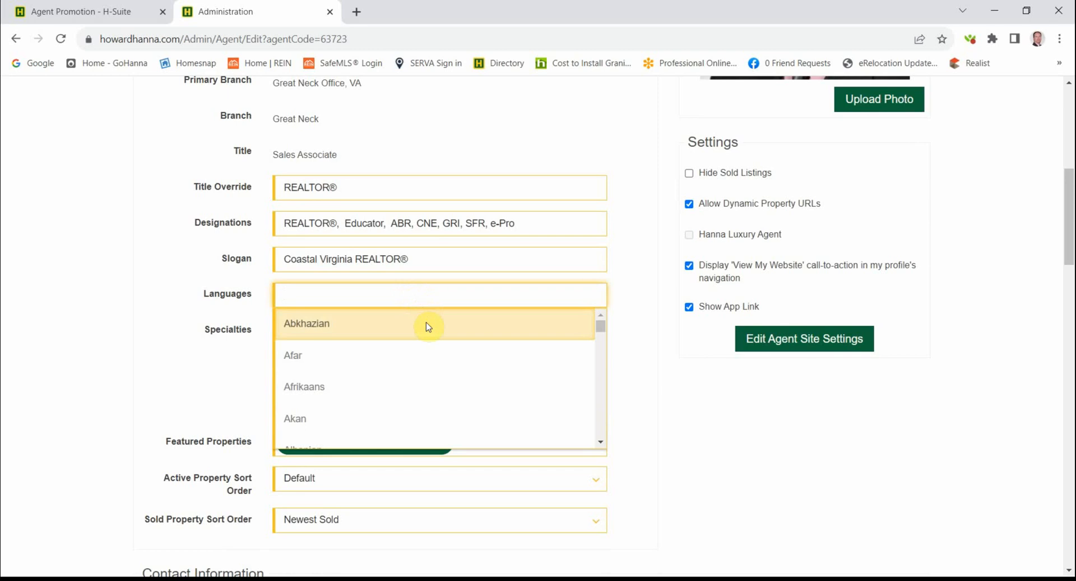
pyautogui.scroll(-4, 430, 352)
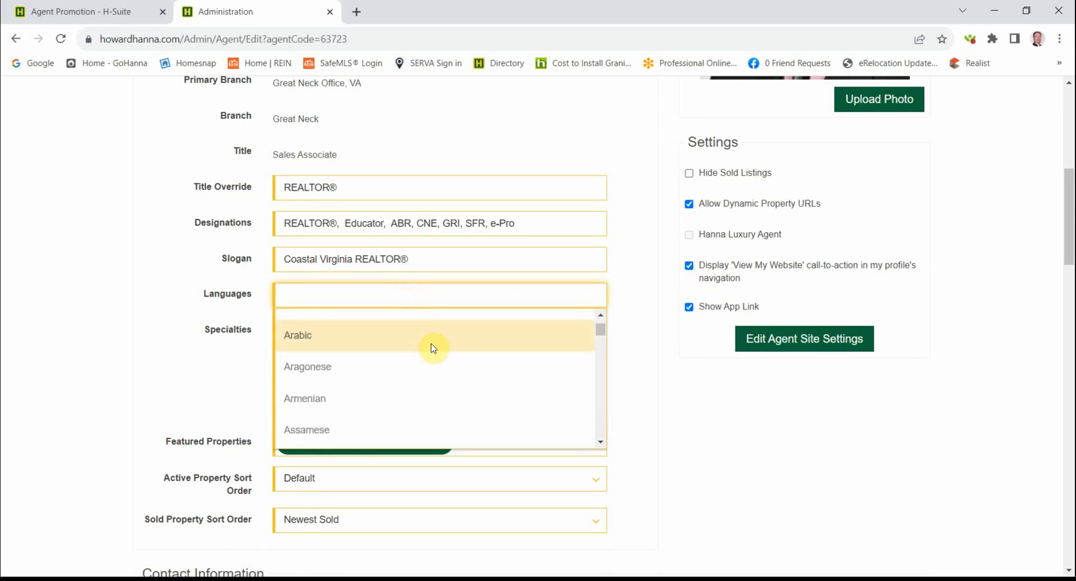
pyautogui.click(624, 301)
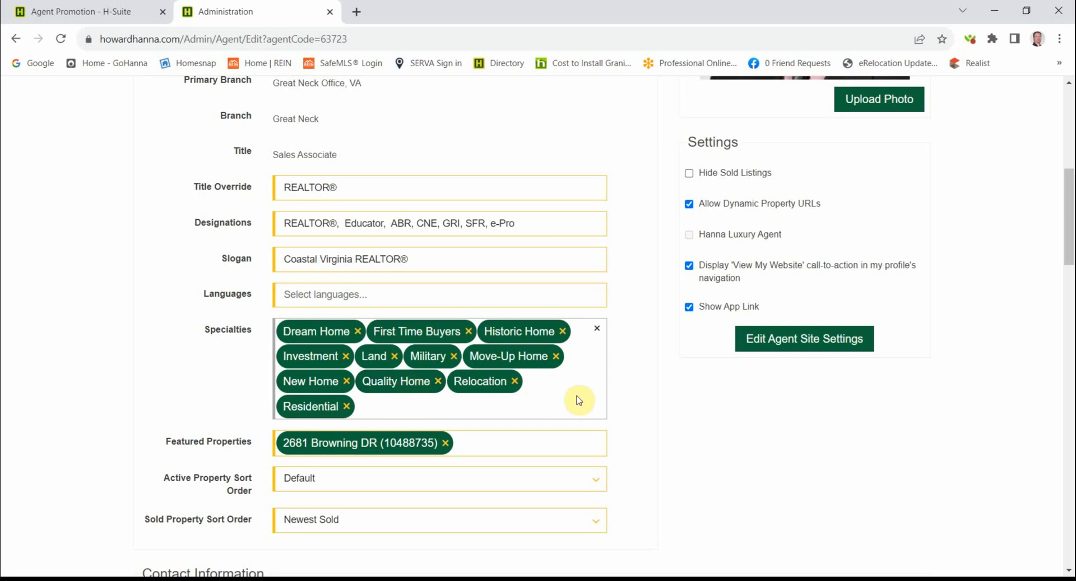
# Add Farm And Ranch to the agent's specialties
pyautogui.click(594, 369)
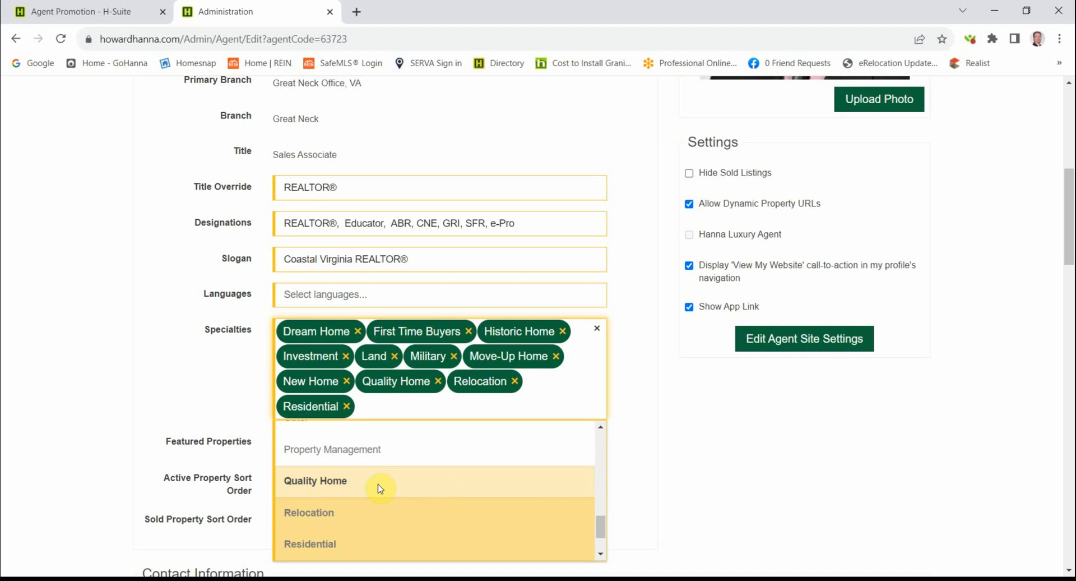
pyautogui.scroll(2, 472, 475)
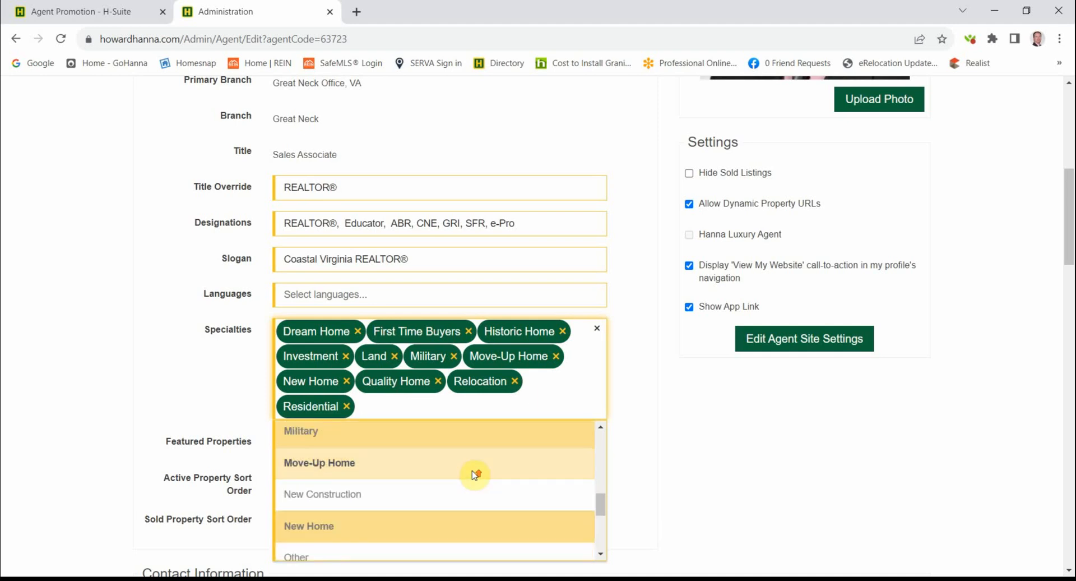
pyautogui.scroll(1, 472, 475)
pyautogui.scroll(-2, 472, 475)
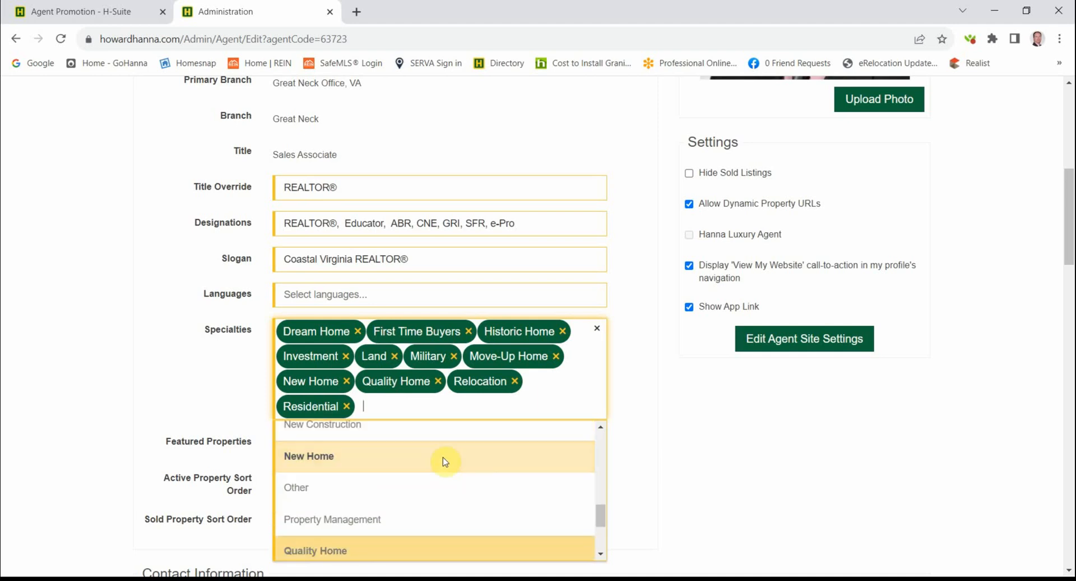
pyautogui.scroll(1, 443, 459)
pyautogui.scroll(3, 441, 456)
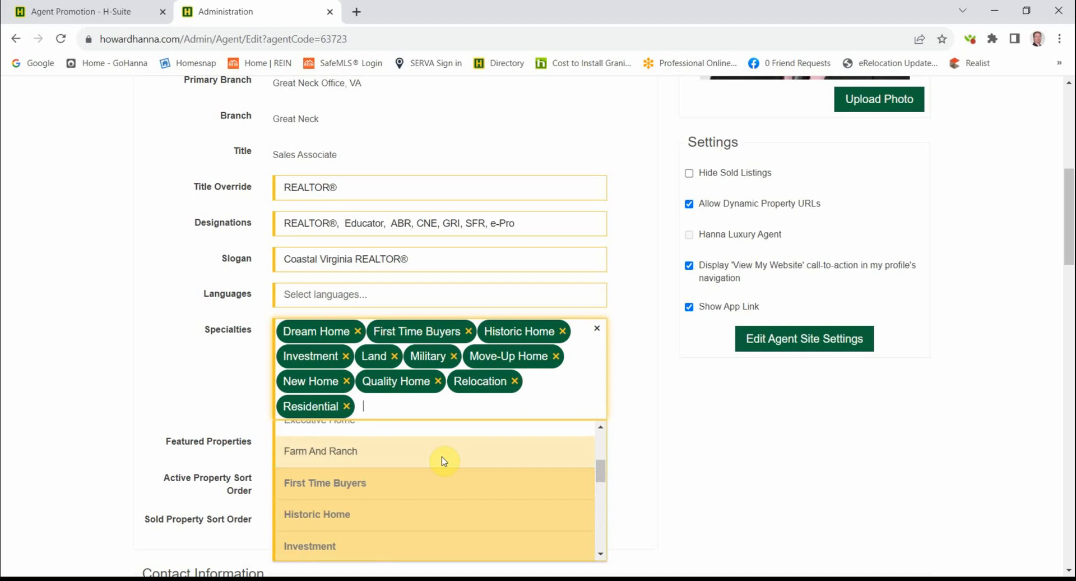
pyautogui.click(442, 456)
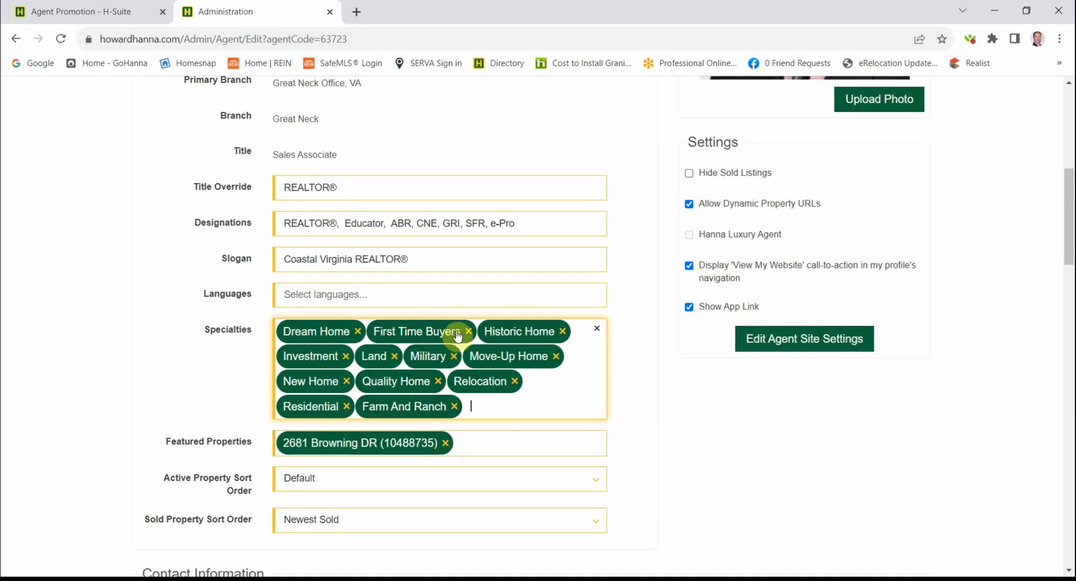
# Browse the other available specialties and remove Farm And Ranch from the agent's specialties
pyautogui.click(557, 405)
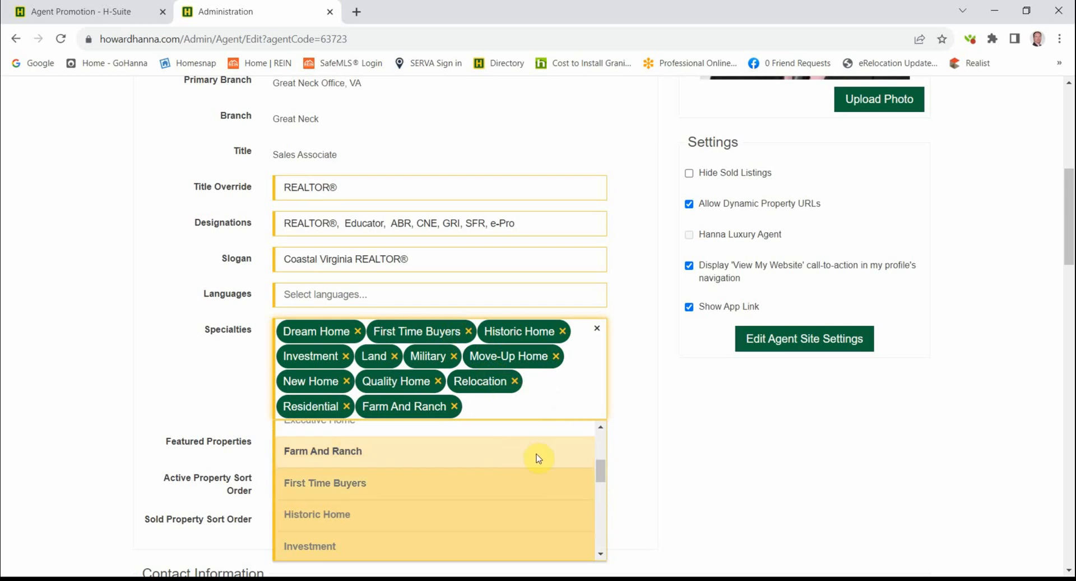
pyautogui.scroll(4, 538, 460)
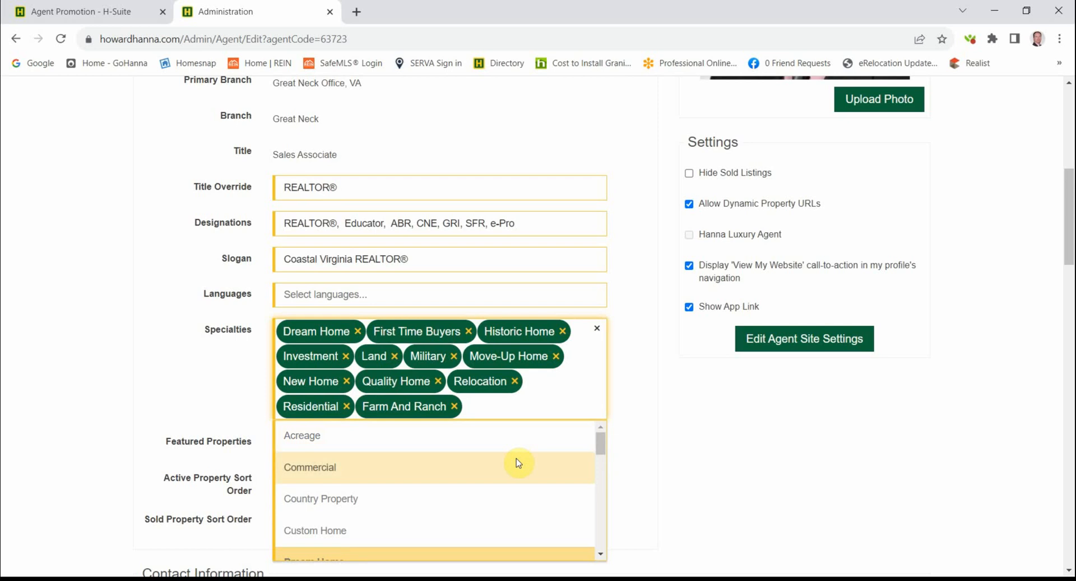
pyautogui.click(454, 407)
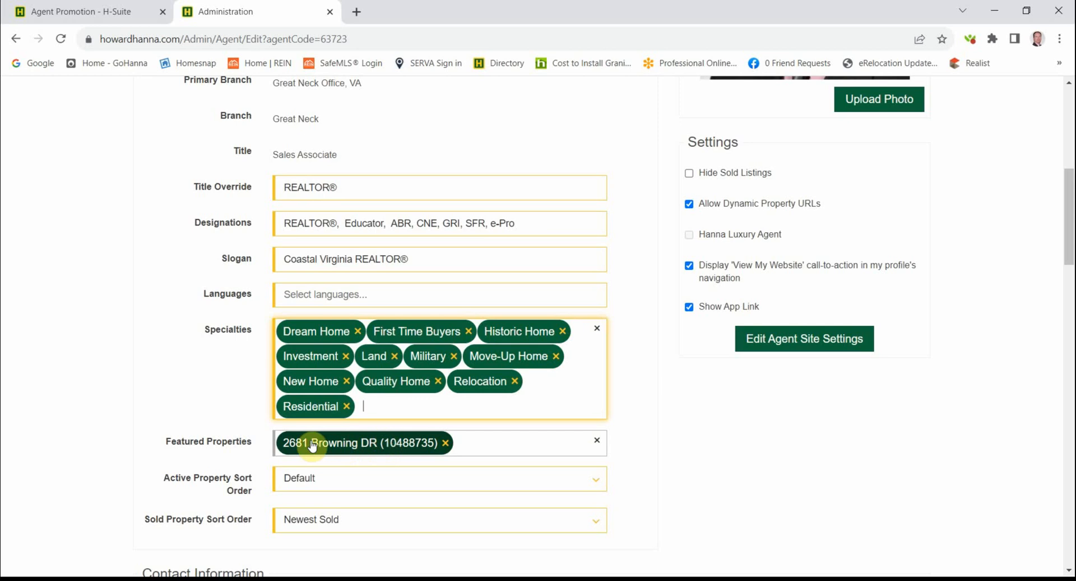
# Remove the listing from the featured properties and select the same listing again
pyautogui.click(469, 443)
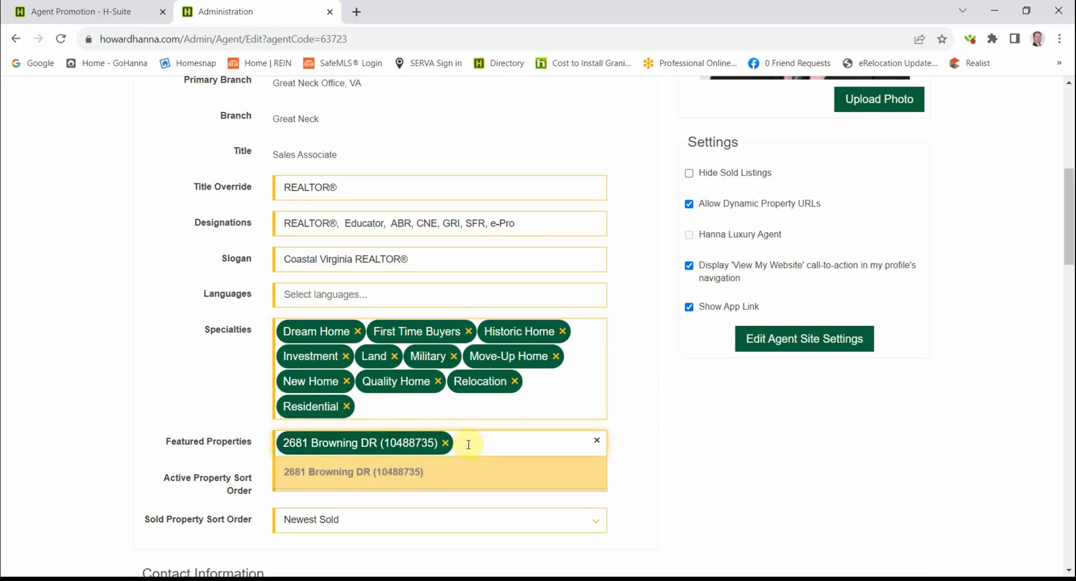
pyautogui.click(323, 474)
pyautogui.click(342, 443)
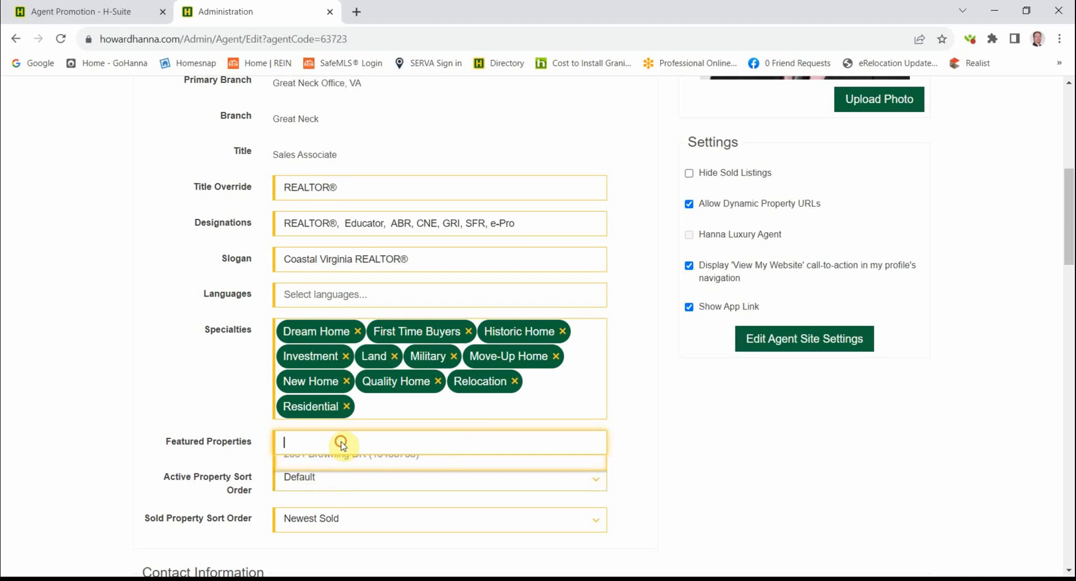
pyautogui.click(348, 472)
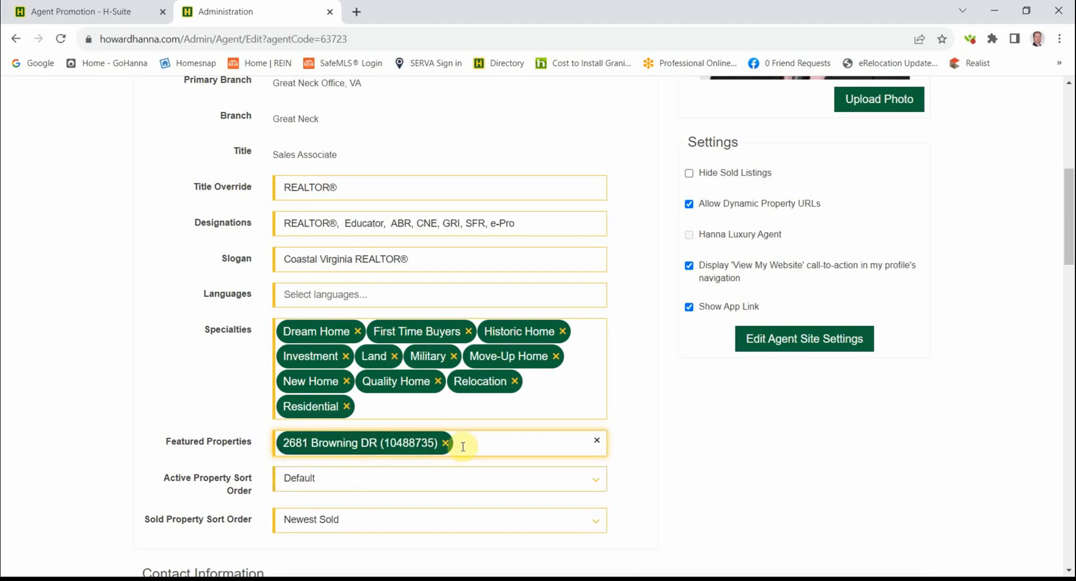
# Review the property sort orders, contact information, social links, profile page meta tags, description and agent bio
pyautogui.scroll(-1, 445, 470)
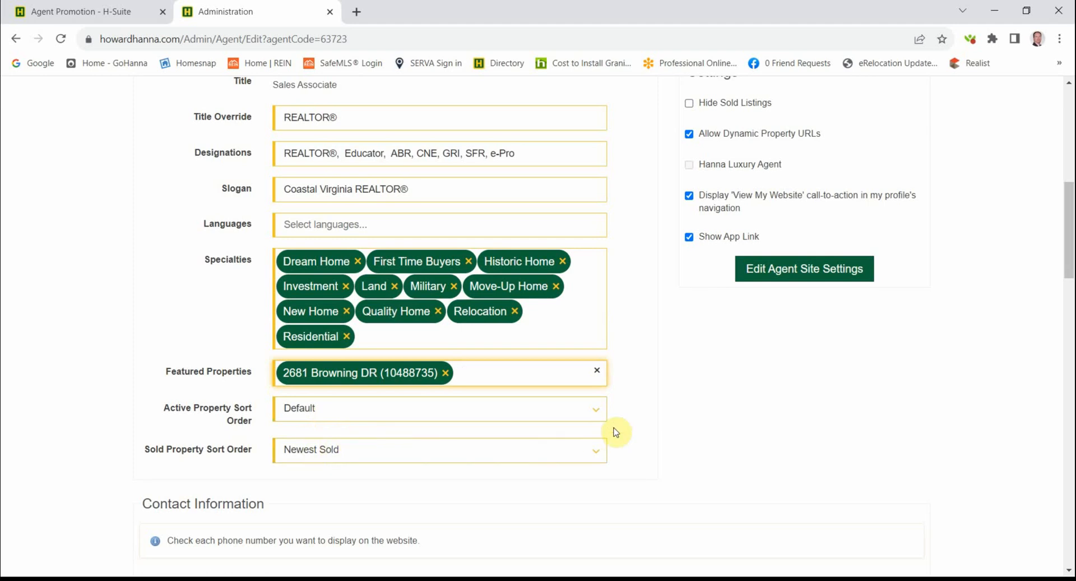
pyautogui.scroll(-2, 679, 429)
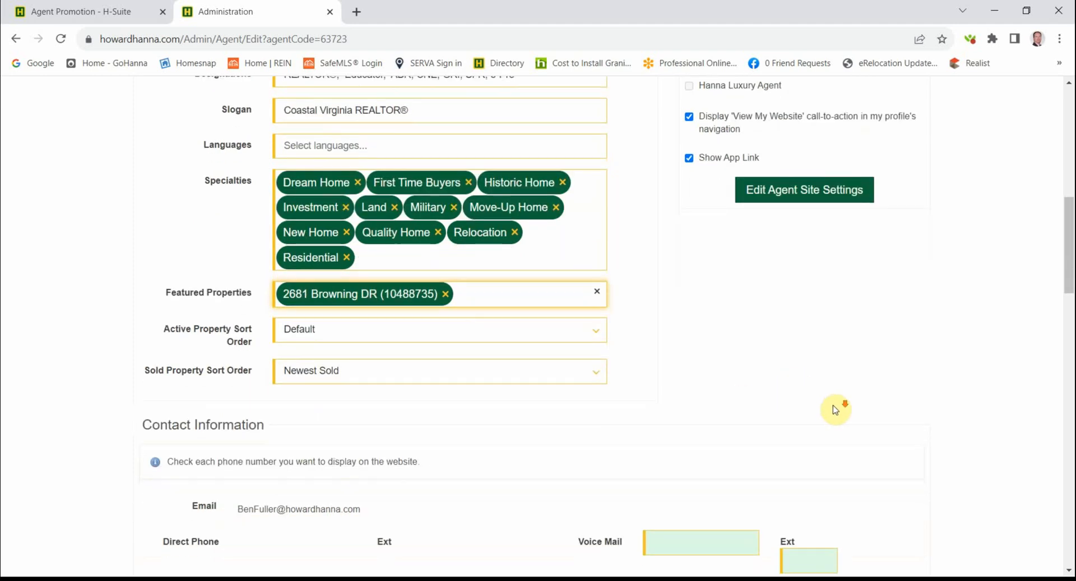
pyautogui.scroll(-3, 960, 393)
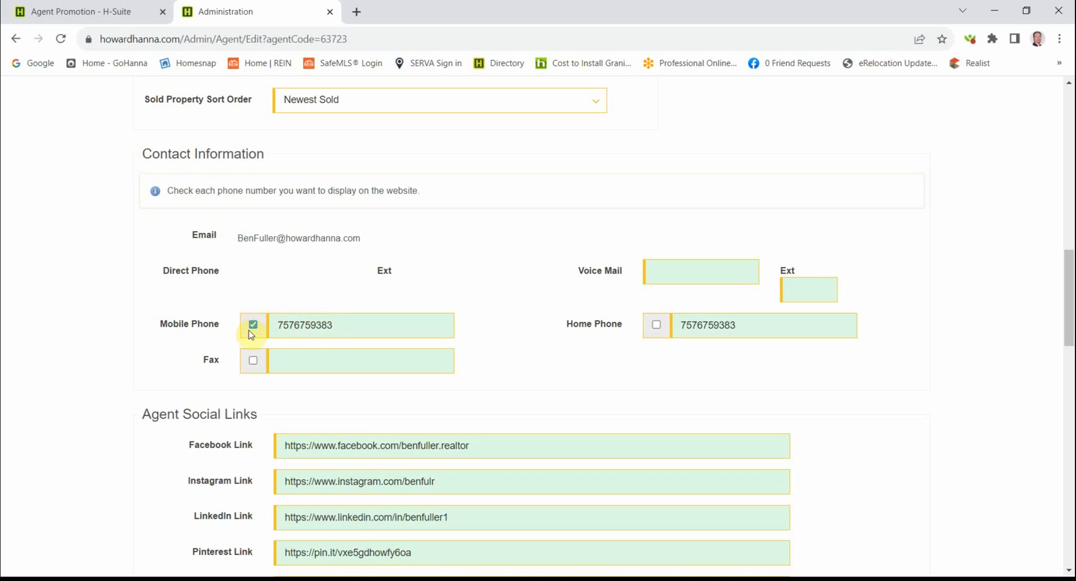
pyautogui.scroll(-1, 360, 351)
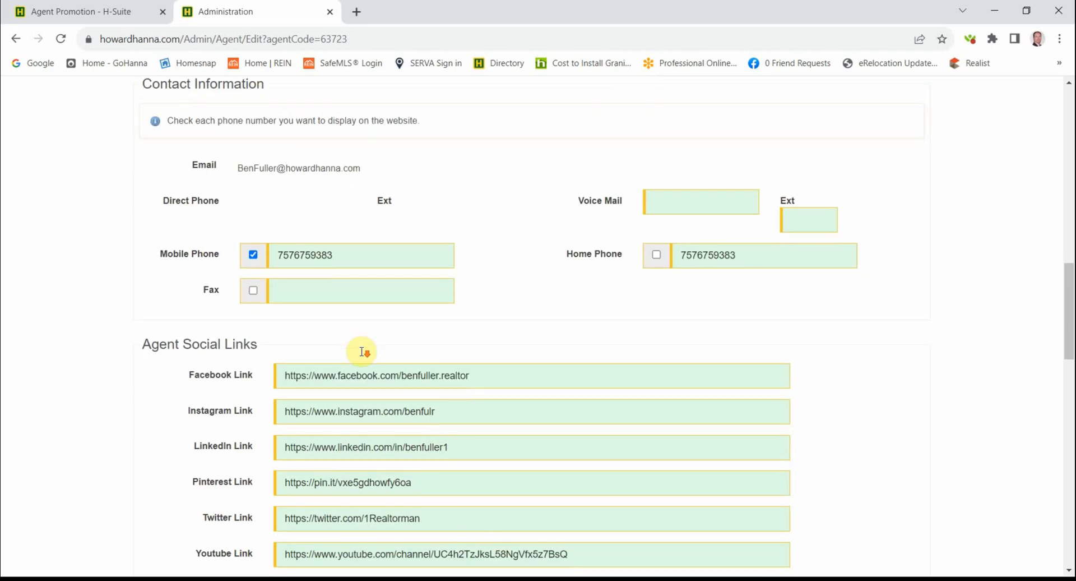
pyautogui.scroll(-1, 168, 377)
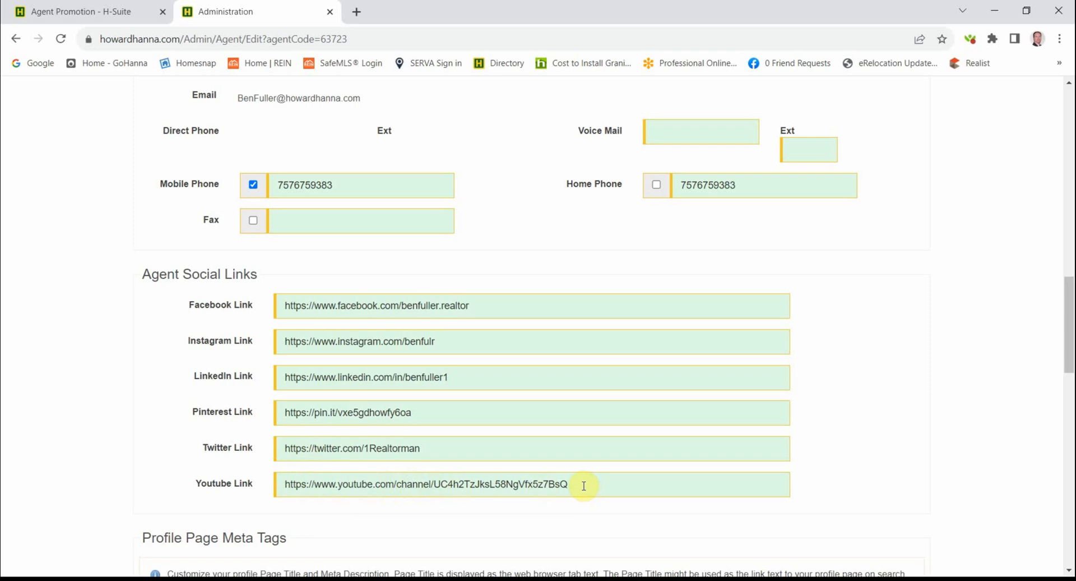
pyautogui.scroll(-3, 584, 485)
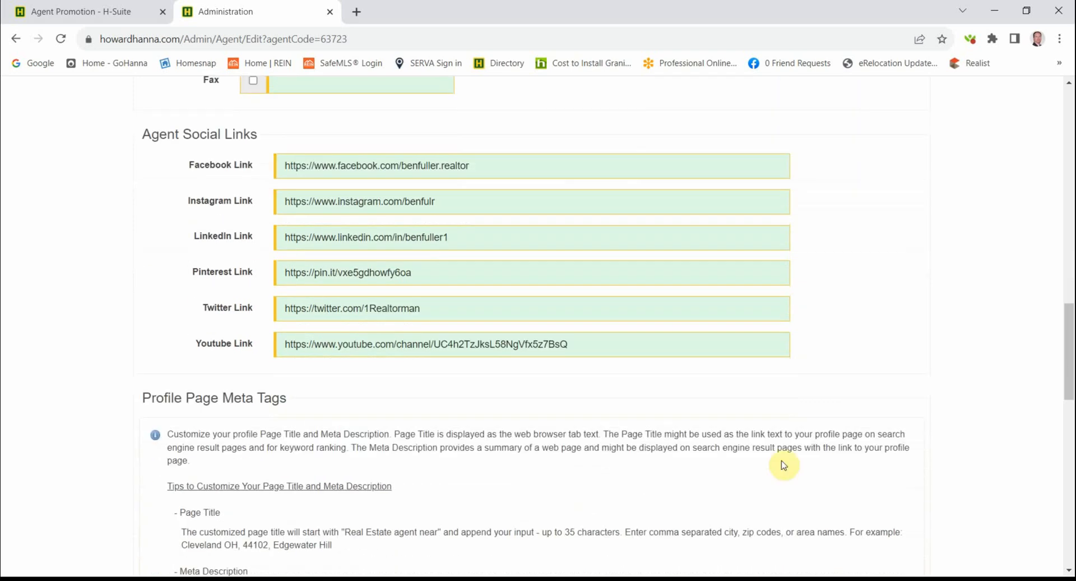
pyautogui.scroll(-5, 978, 481)
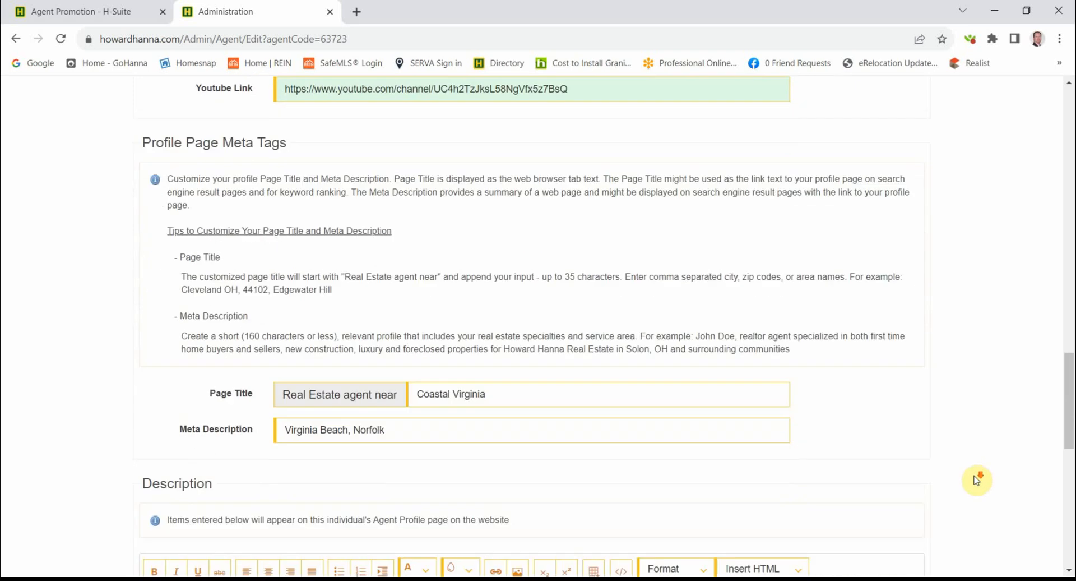
pyautogui.scroll(-7, 976, 480)
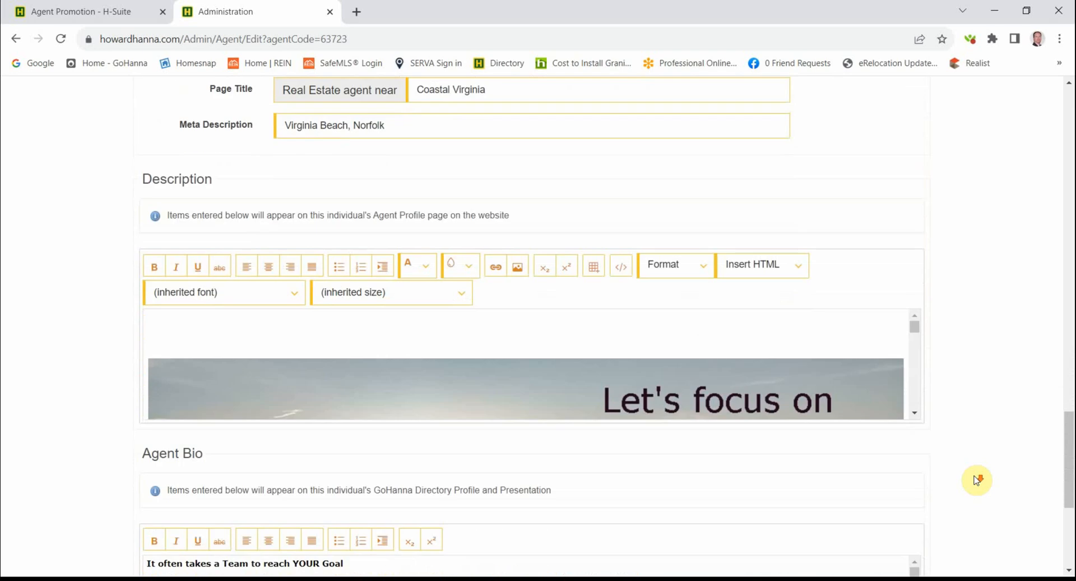
pyautogui.scroll(-2, 950, 385)
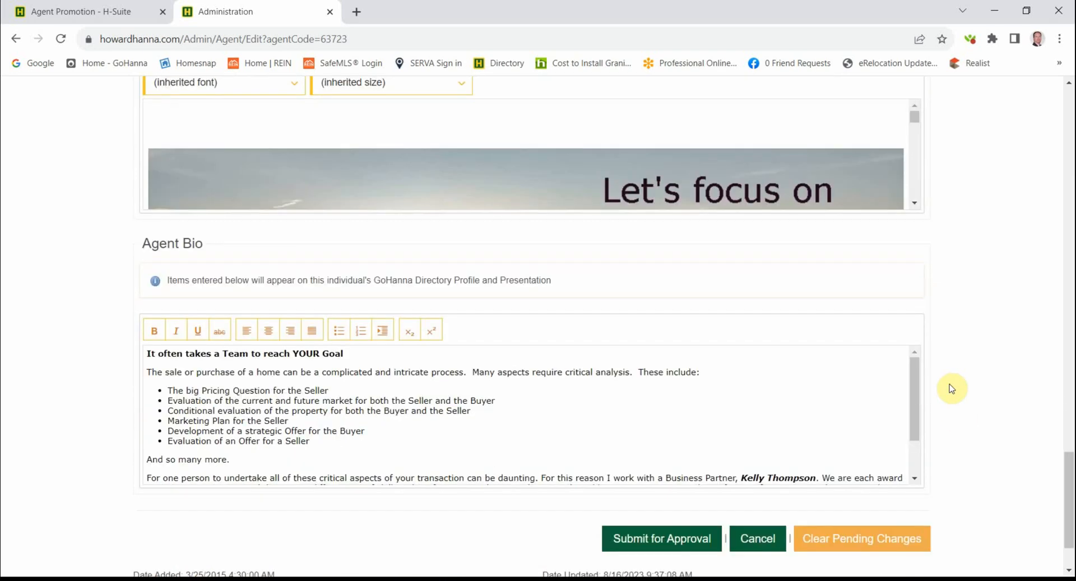
pyautogui.scroll(1, 952, 387)
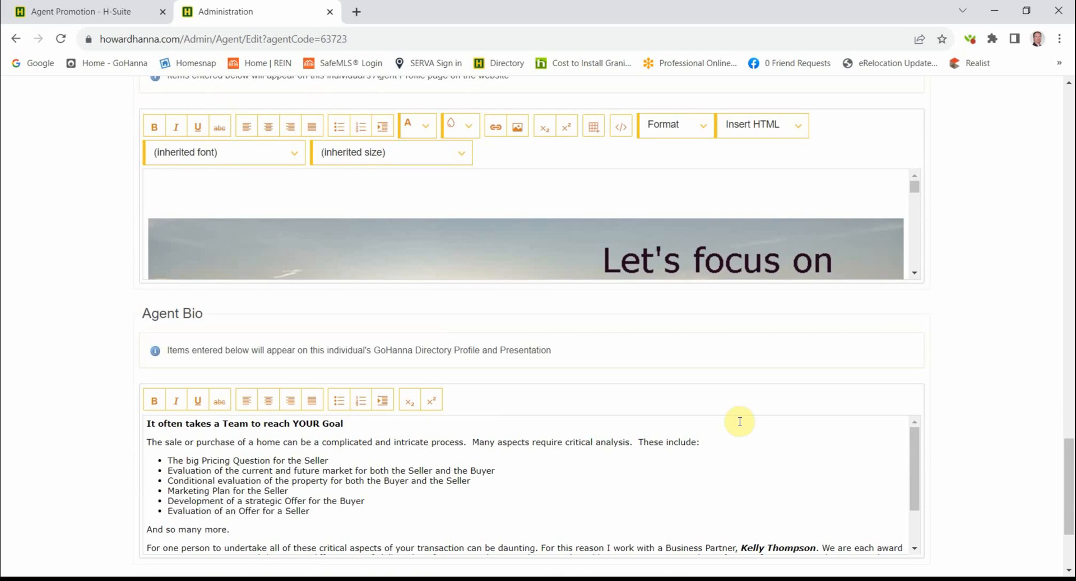
# Upload the small version of the 3916 headshot from the 2016 proofs folder as the new agent photo
pyautogui.moveTo(1066, 507); pyautogui.dragTo(989, 150)
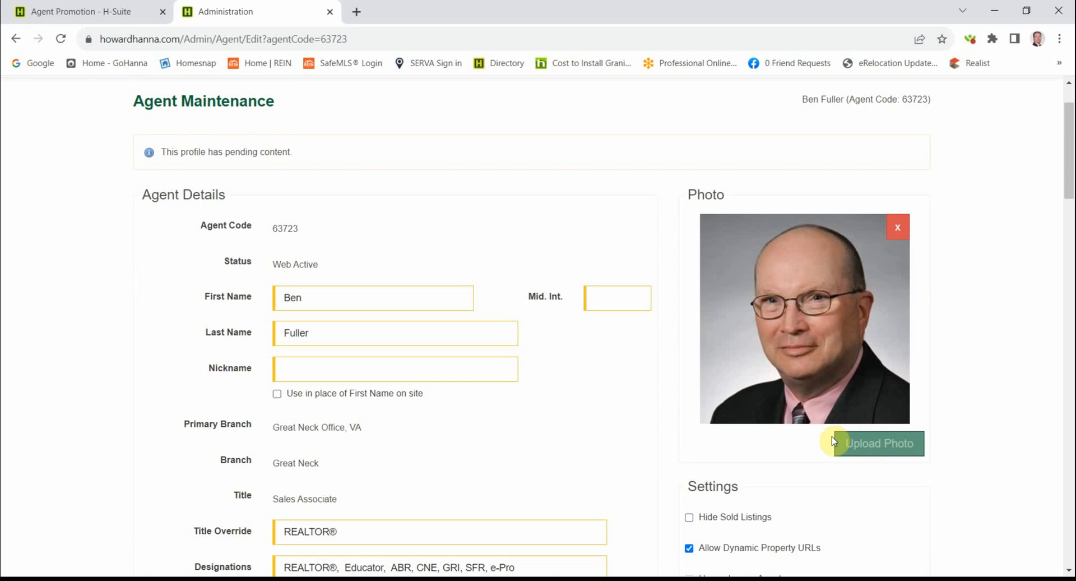
pyautogui.click(875, 445)
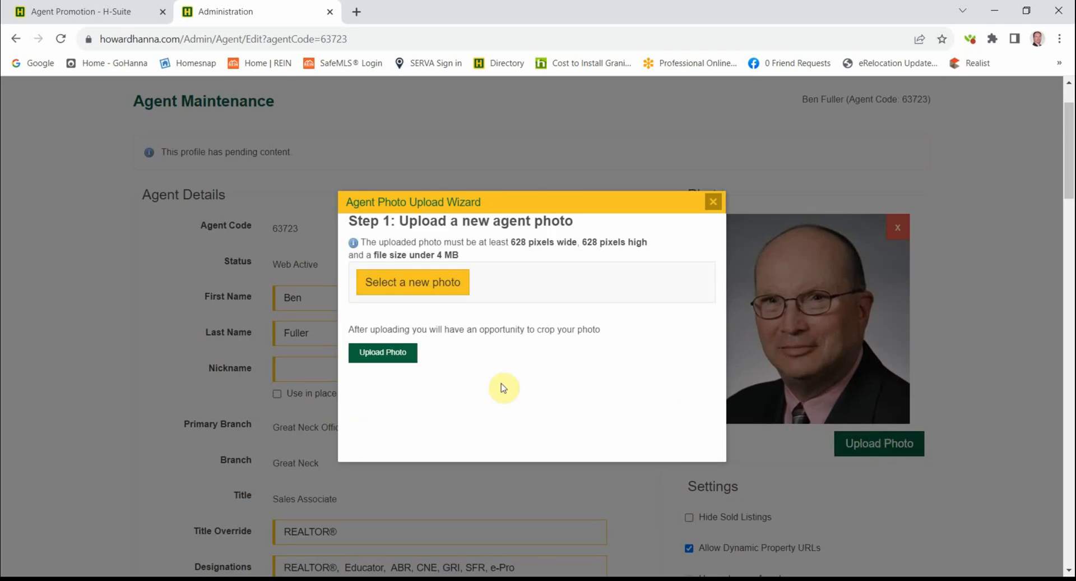
pyautogui.click(415, 284)
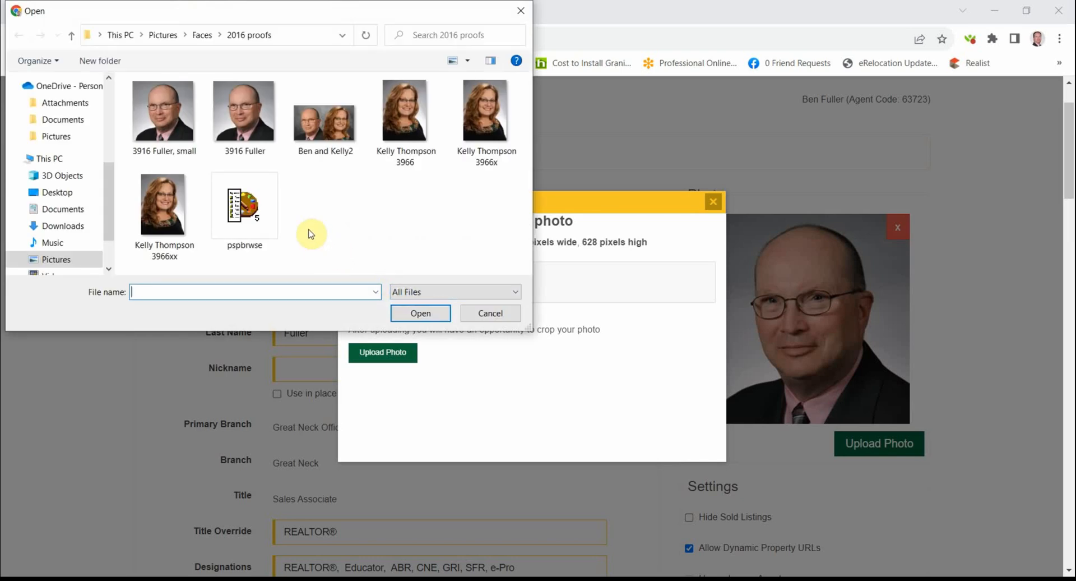
pyautogui.click(167, 114)
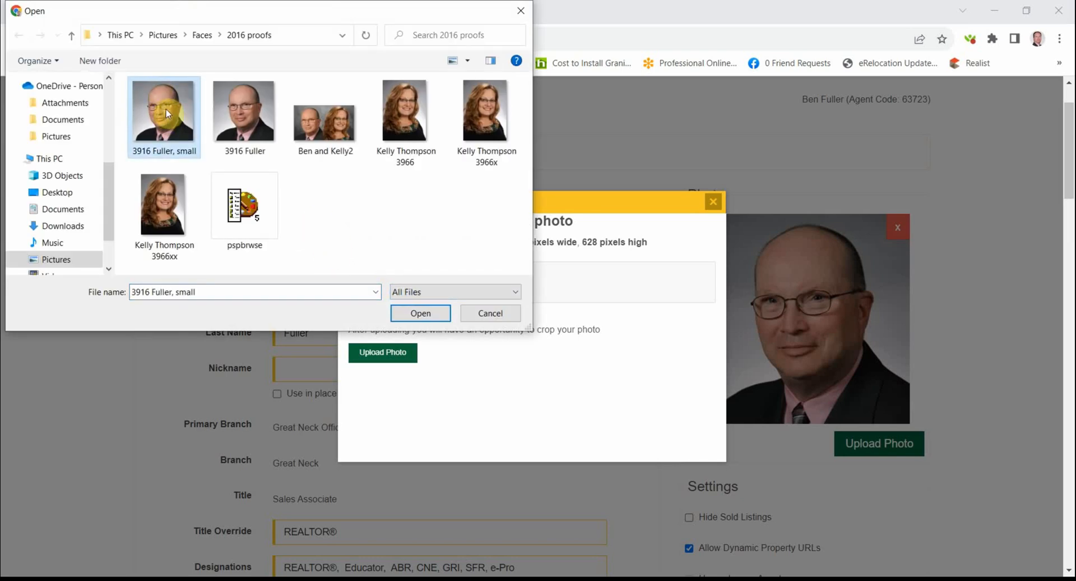
pyautogui.click(421, 313)
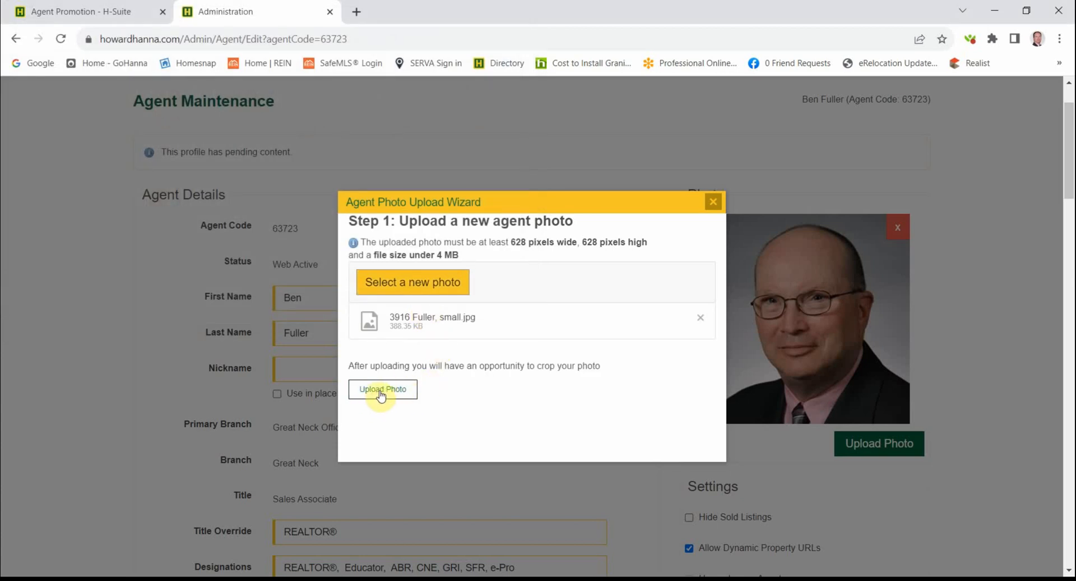
pyautogui.click(382, 393)
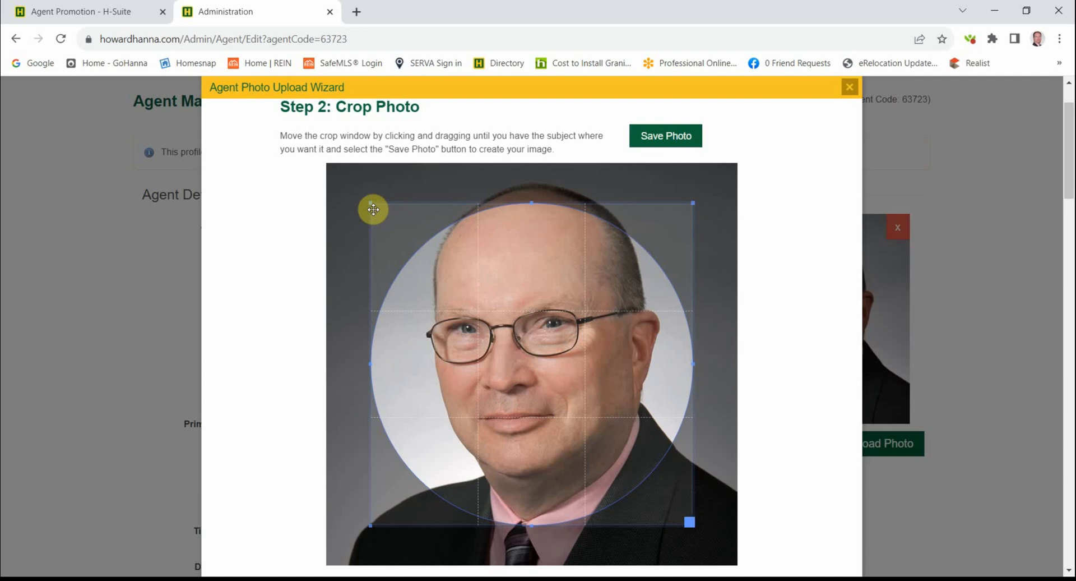
# Try enlarging and centring the circular crop around the agent's head and shoulders, and close the photo wizard without saving
pyautogui.moveTo(372, 207); pyautogui.dragTo(349, 176)
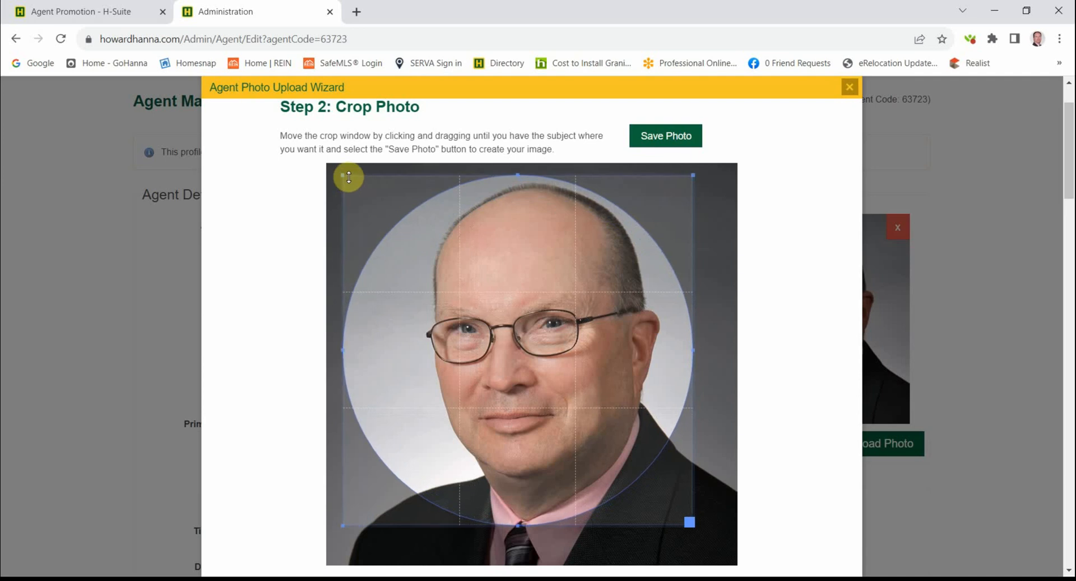
pyautogui.moveTo(471, 260); pyautogui.dragTo(488, 257)
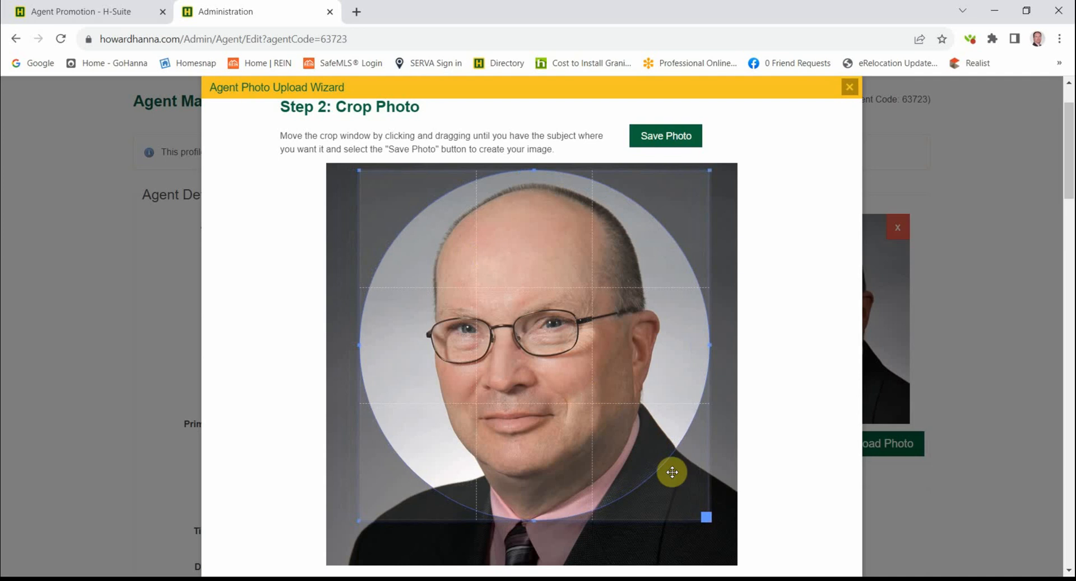
pyautogui.moveTo(704, 518); pyautogui.dragTo(719, 529)
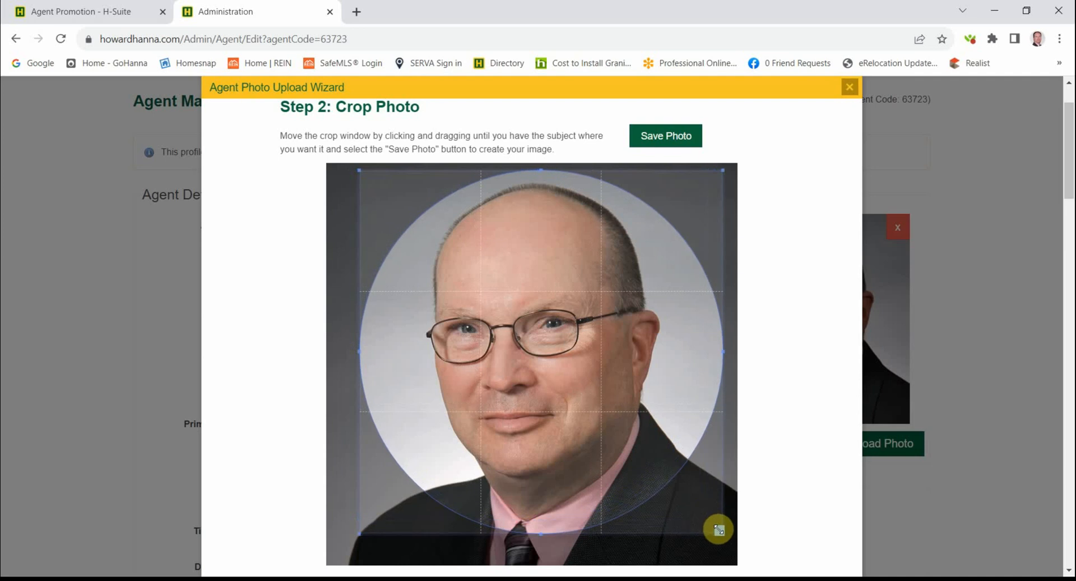
pyautogui.moveTo(680, 490); pyautogui.dragTo(657, 478)
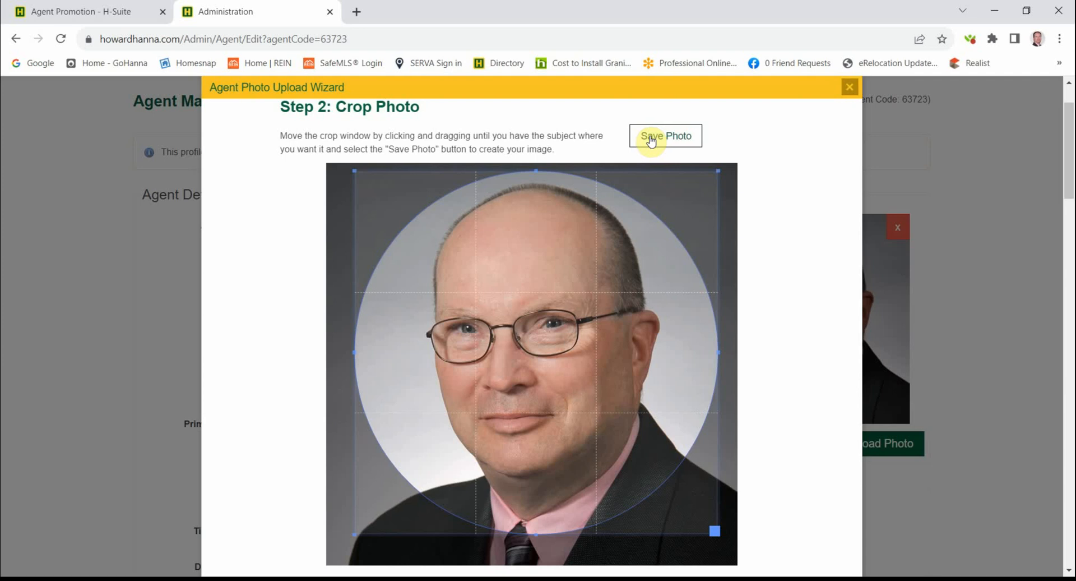
pyautogui.scroll(-1, 854, 92)
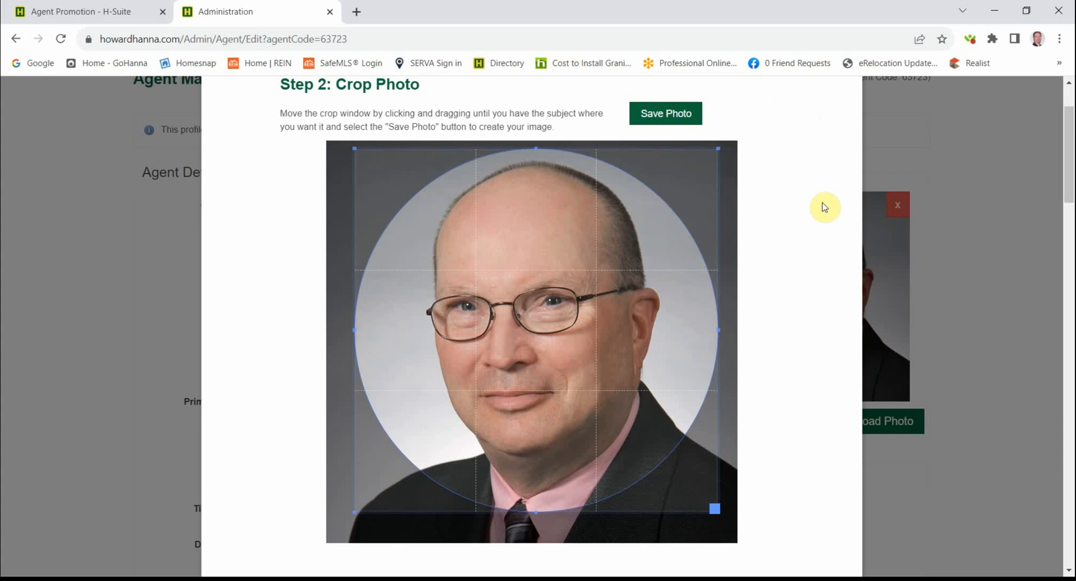
pyautogui.scroll(3, 813, 169)
pyautogui.scroll(-3, 850, 173)
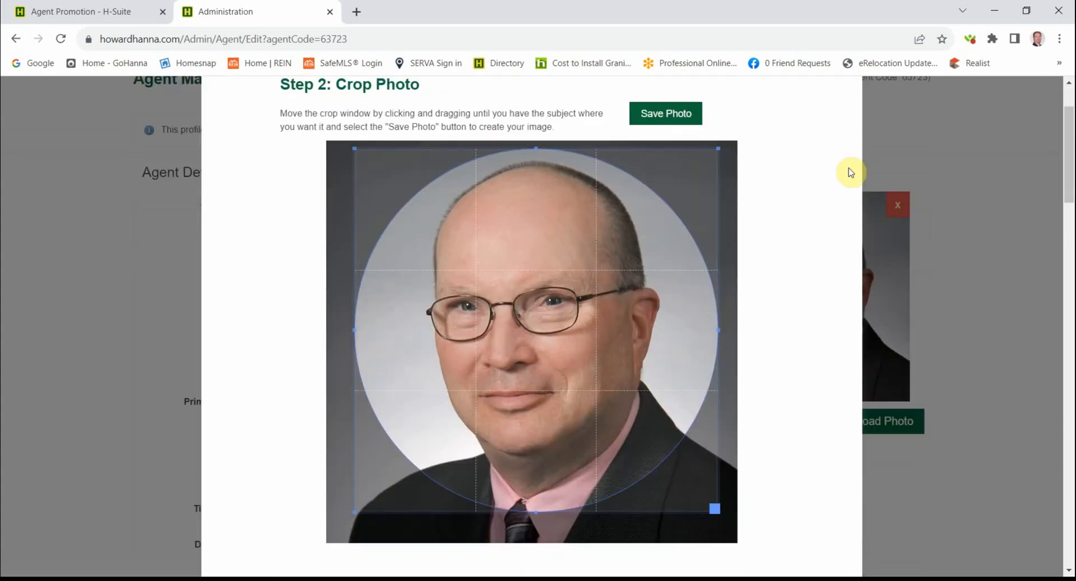
pyautogui.scroll(3, 839, 151)
pyautogui.click(849, 163)
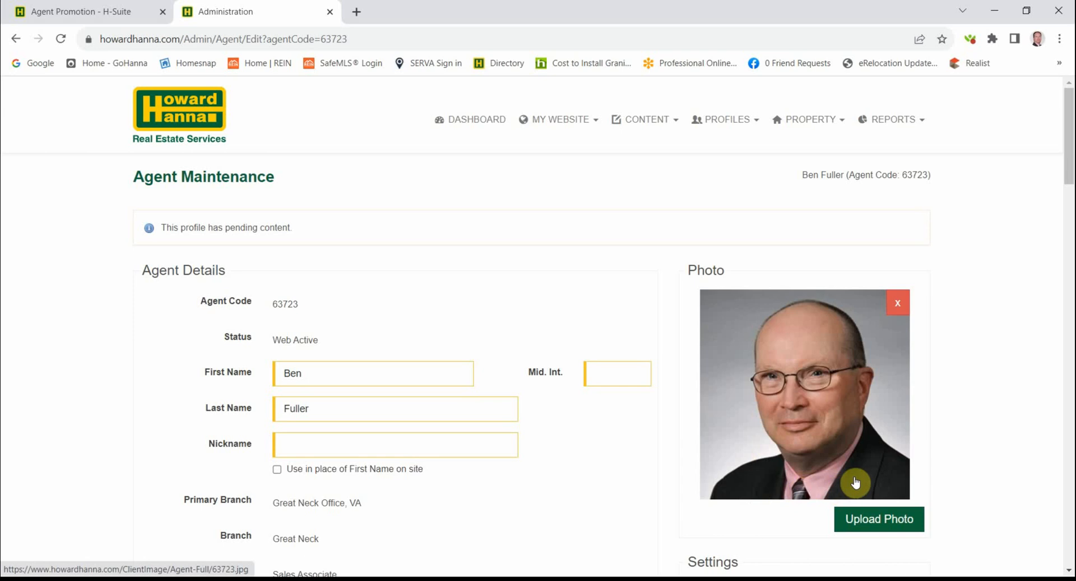
# Review the agent profile's display settings, page meta tags, description, agent bio and the options for submitting or clearing pending changes
pyautogui.scroll(-2, 925, 403)
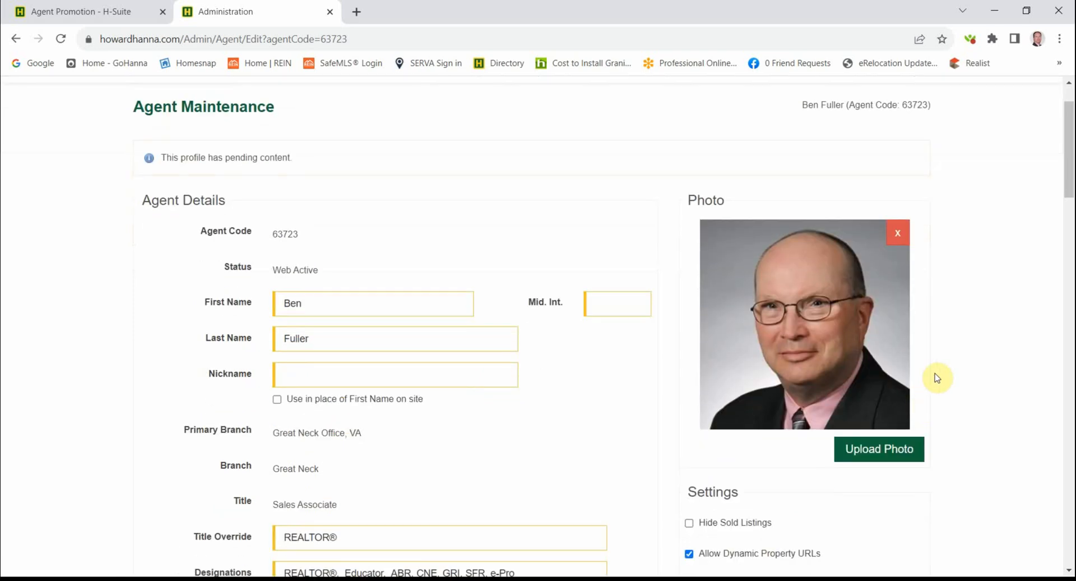
pyautogui.scroll(-3, 986, 368)
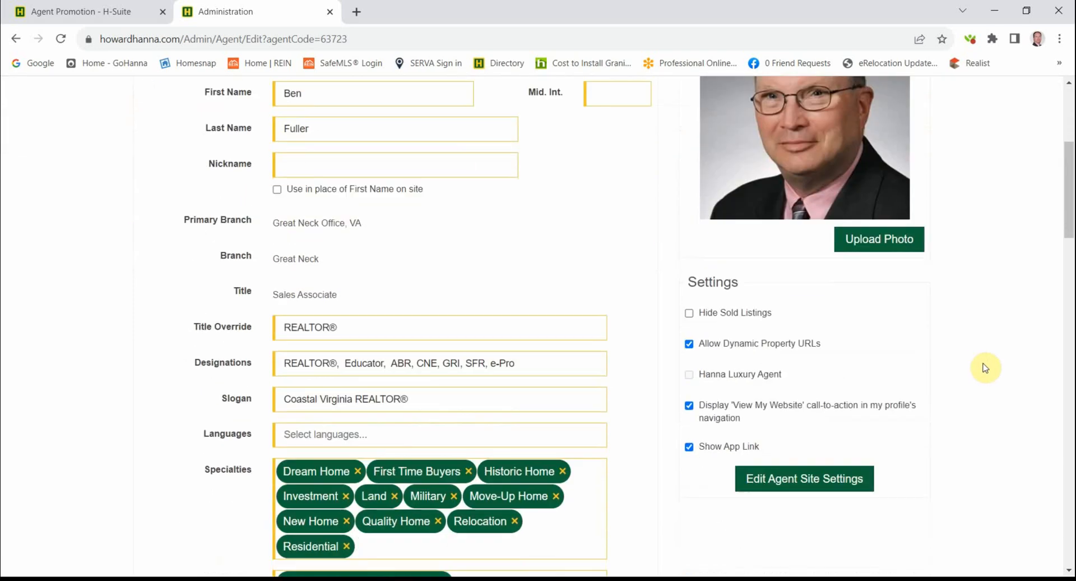
pyautogui.scroll(-1, 985, 368)
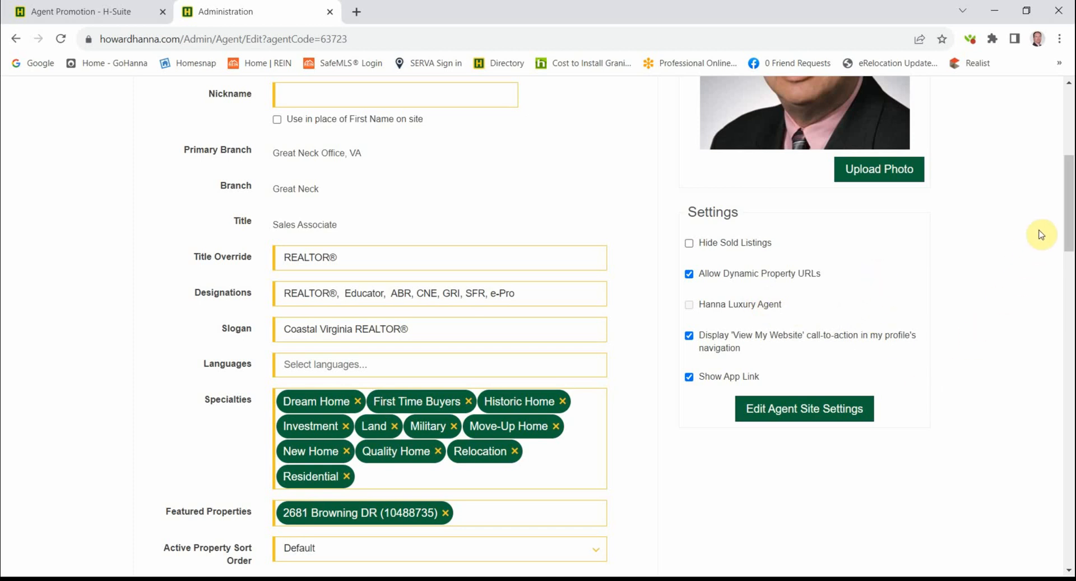
pyautogui.scroll(-2, 1069, 193)
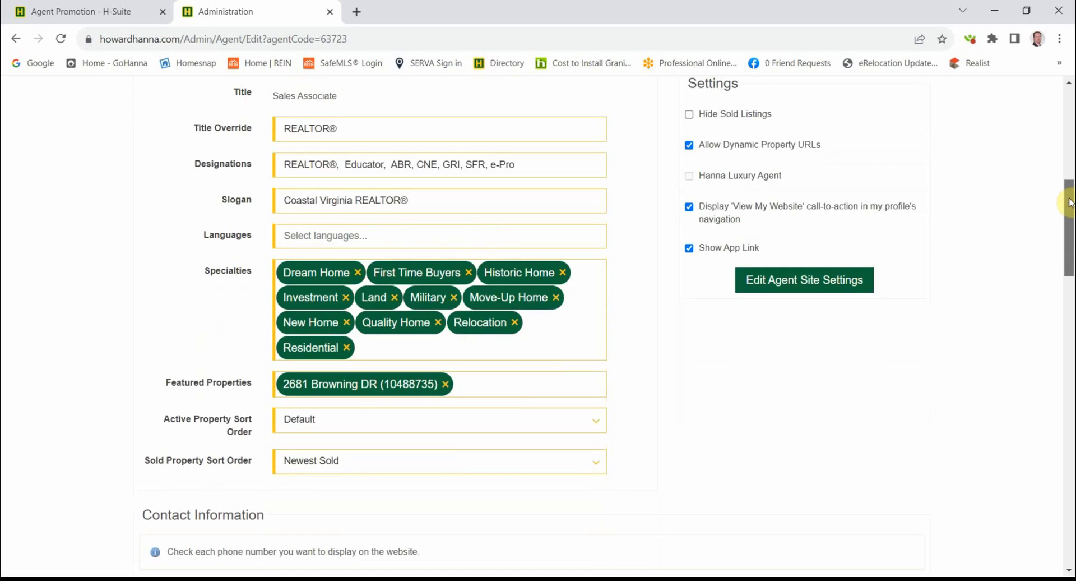
pyautogui.moveTo(1069, 202); pyautogui.dragTo(1069, 423)
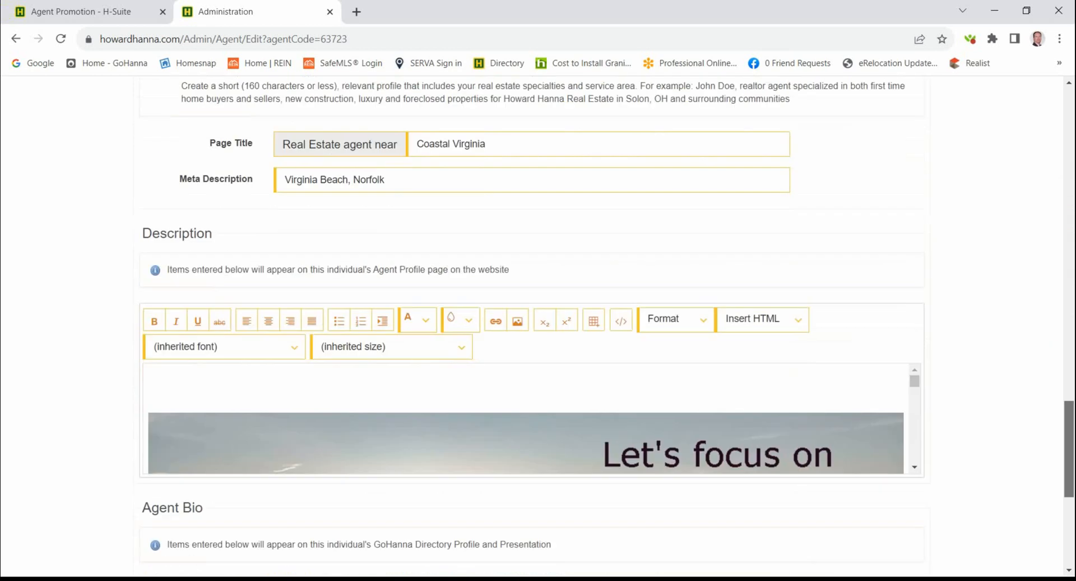
pyautogui.scroll(-6, 1028, 428)
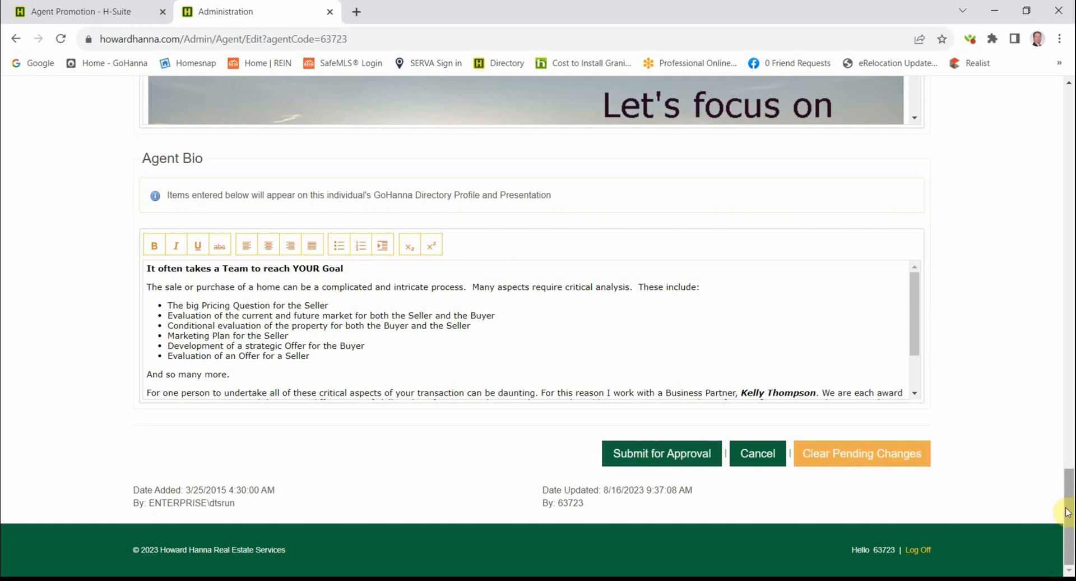
pyautogui.moveTo(1067, 512); pyautogui.dragTo(996, 186)
pyautogui.scroll(-2, 1004, 162)
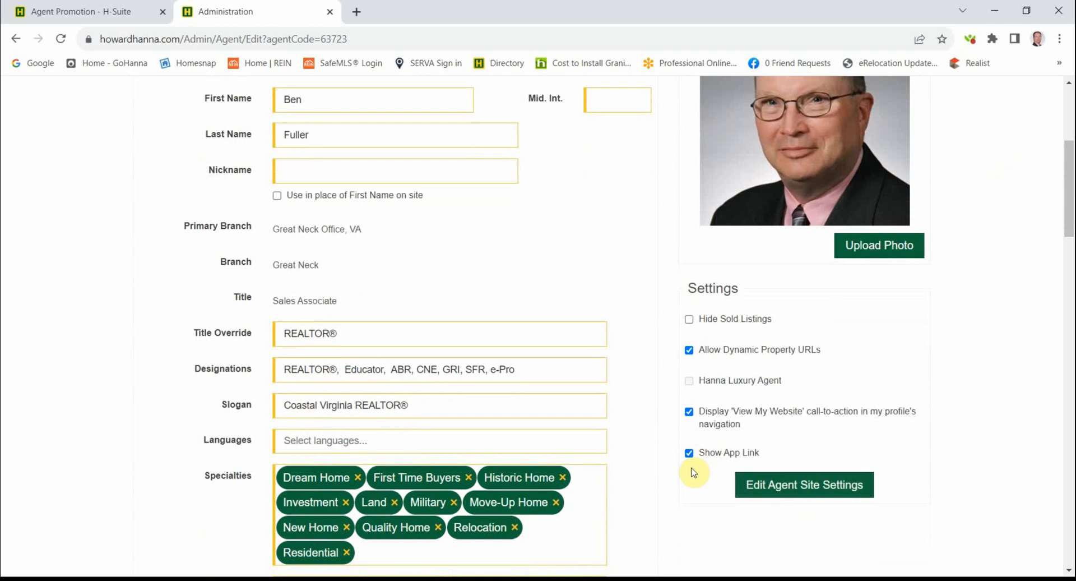
# Open the agent site settings, try Homepage as the landing page and set it back to About Me page
pyautogui.click(803, 489)
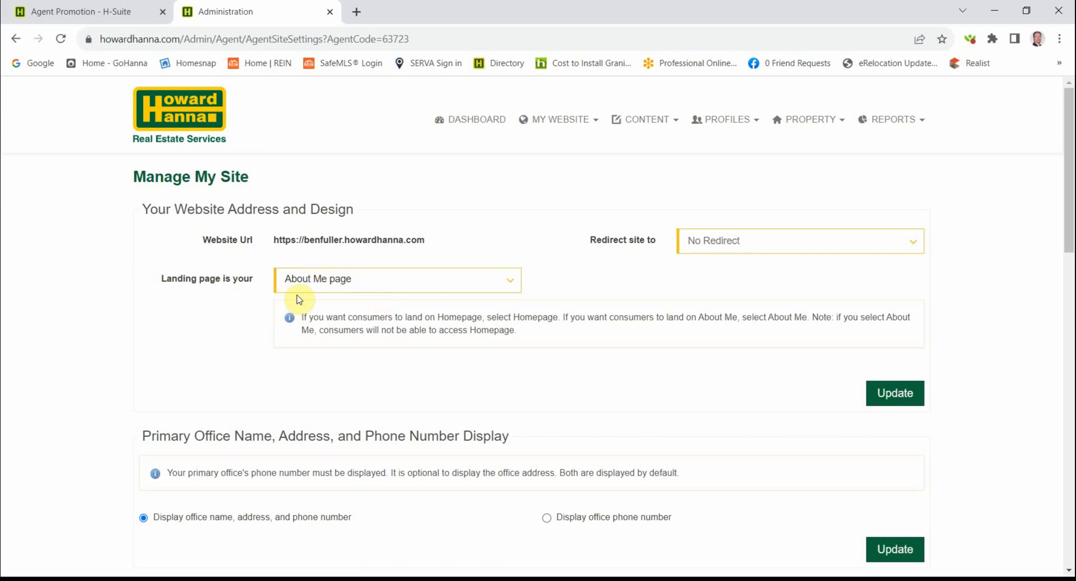
pyautogui.click(506, 286)
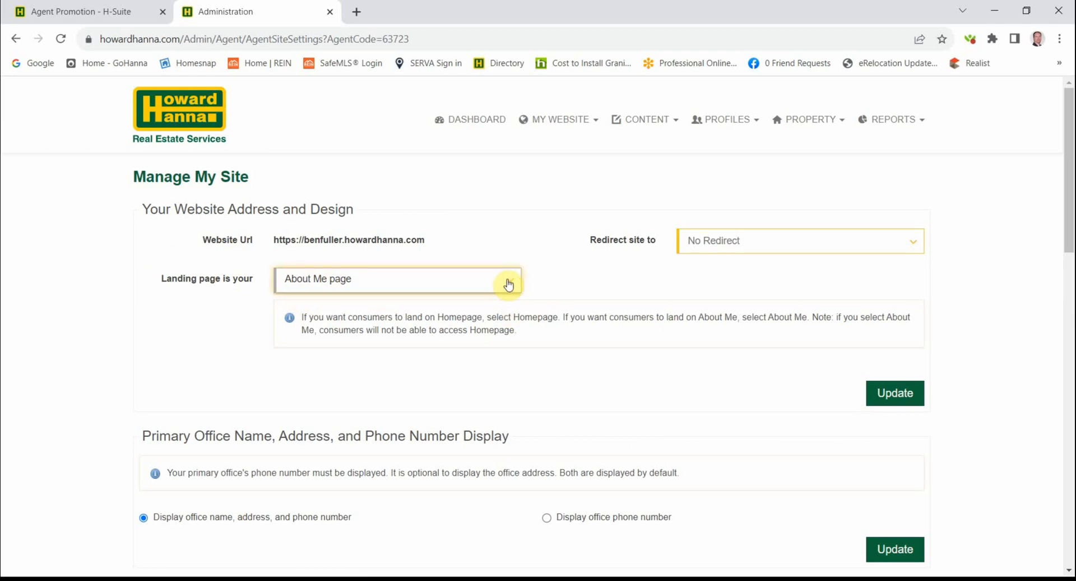
pyautogui.click(439, 314)
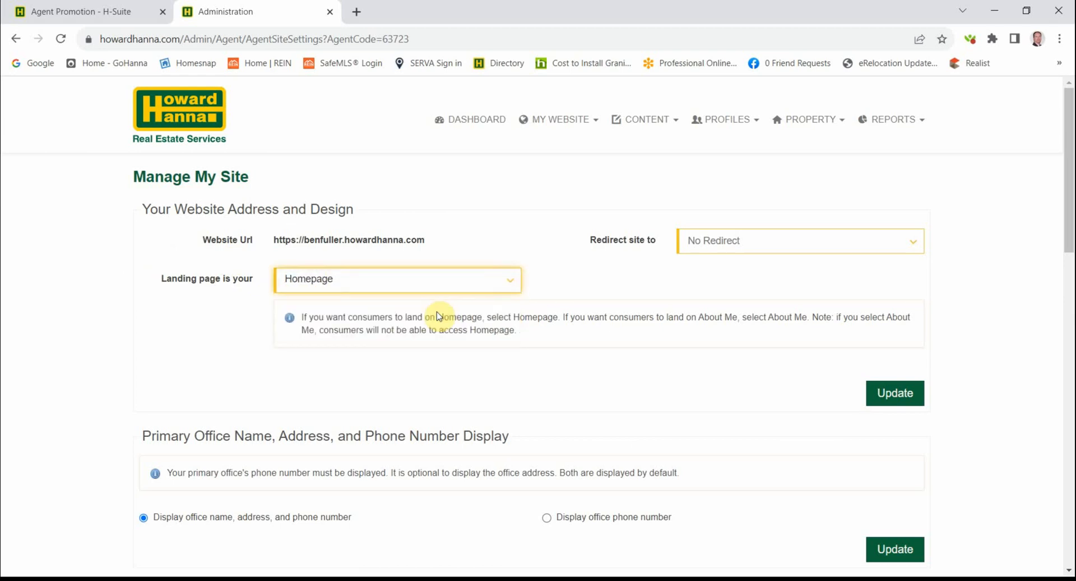
pyautogui.click(510, 283)
pyautogui.click(471, 340)
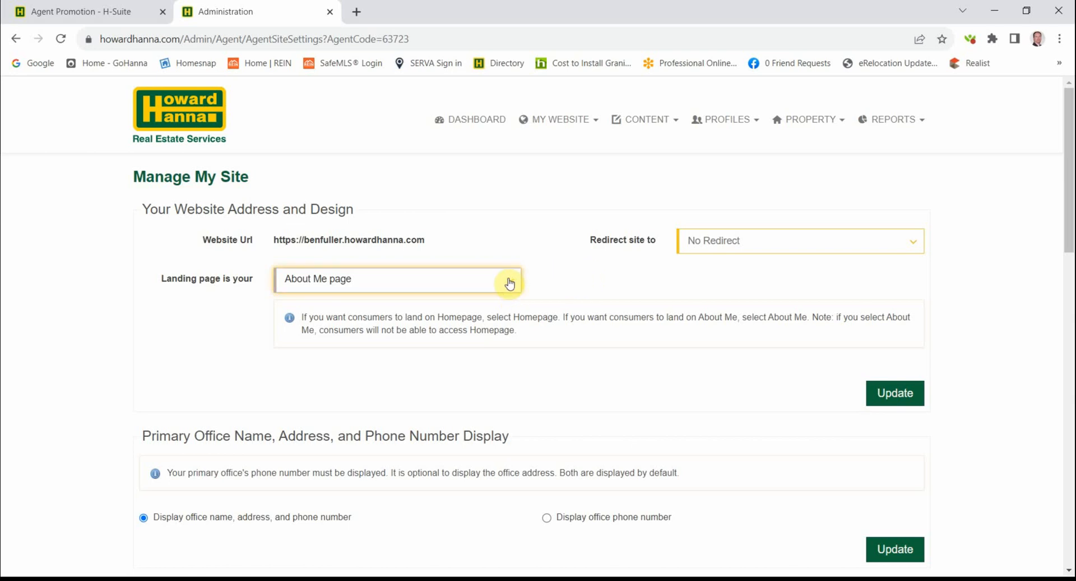
# Review the office display and tracking settings, and preview the Default Design site template before reselecting Design 1
pyautogui.scroll(-3, 595, 298)
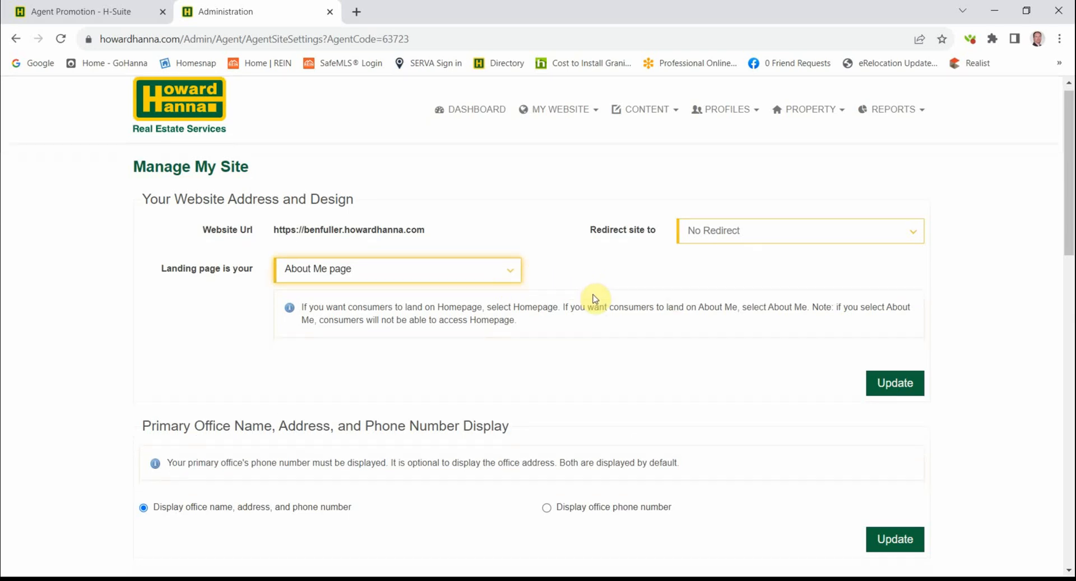
pyautogui.scroll(-4, 671, 323)
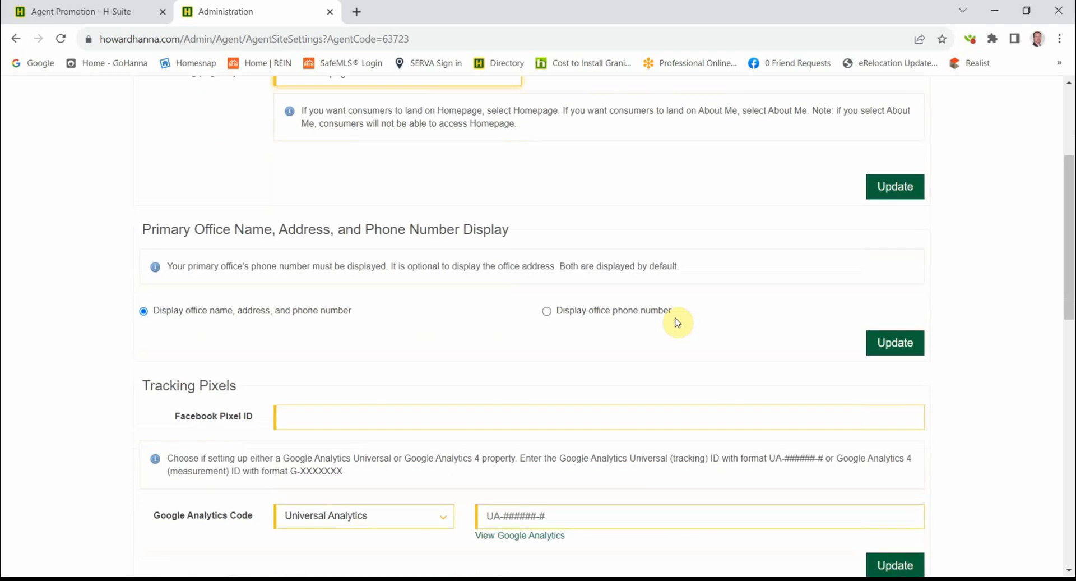
pyautogui.scroll(-4, 670, 319)
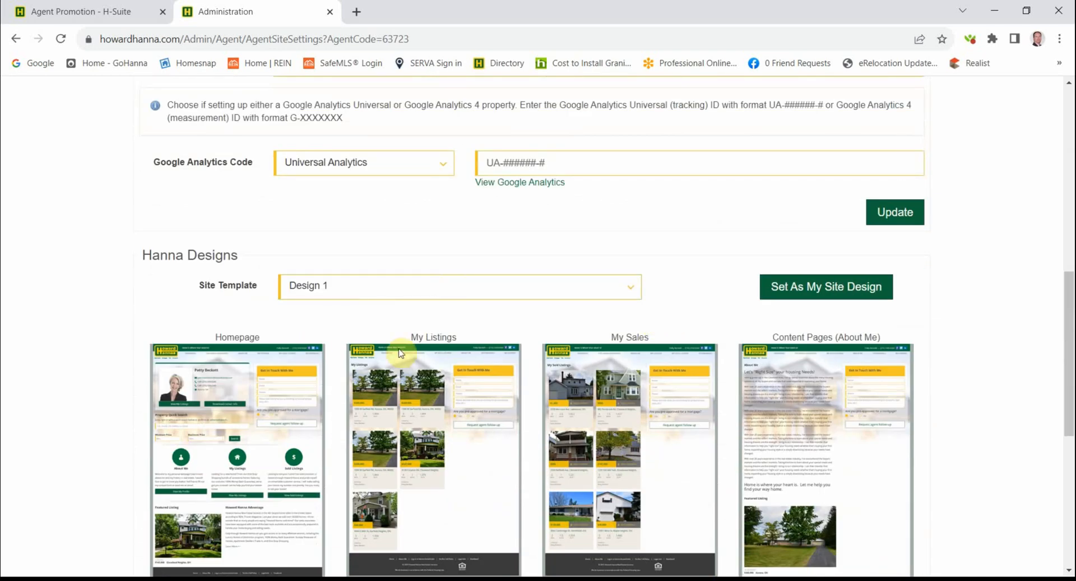
pyautogui.scroll(-2, 336, 348)
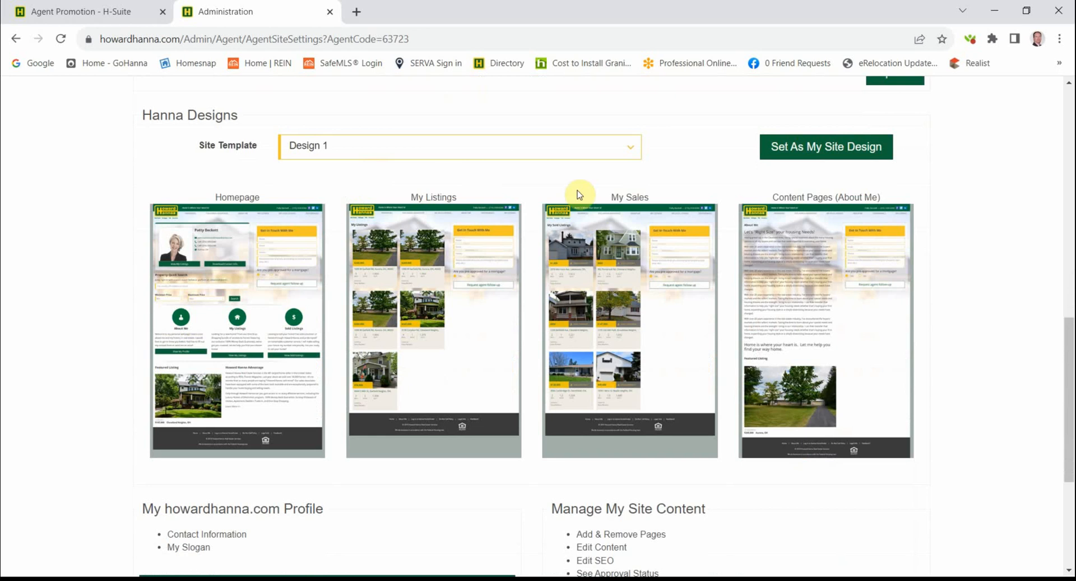
pyautogui.click(629, 162)
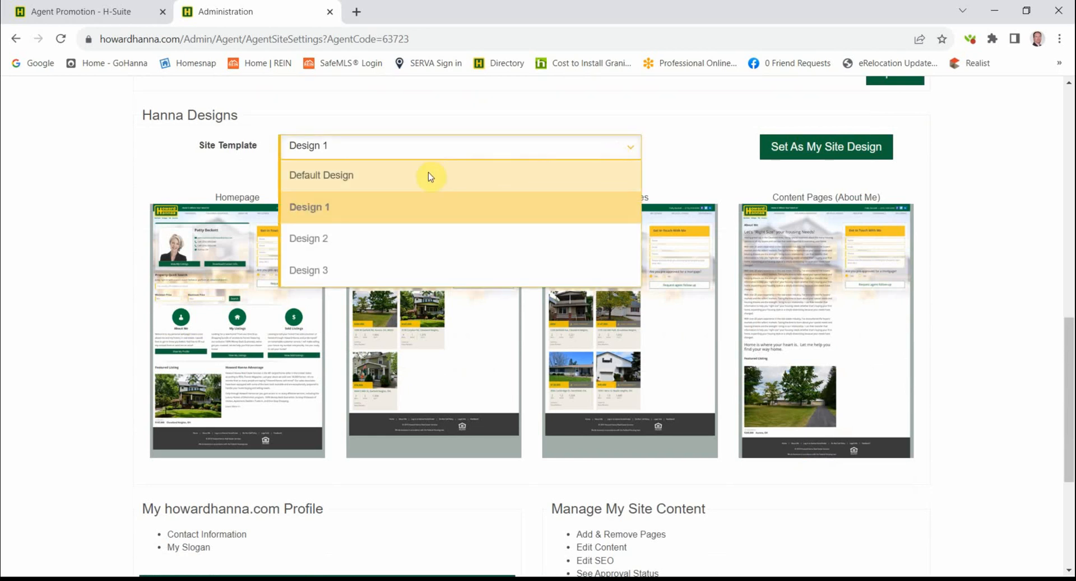
pyautogui.click(428, 175)
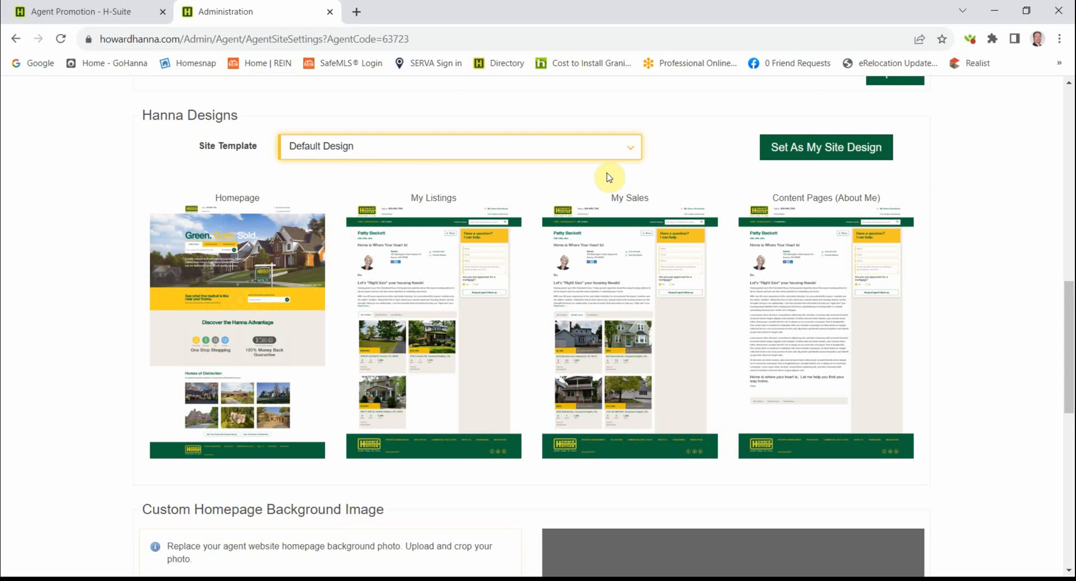
pyautogui.click(632, 152)
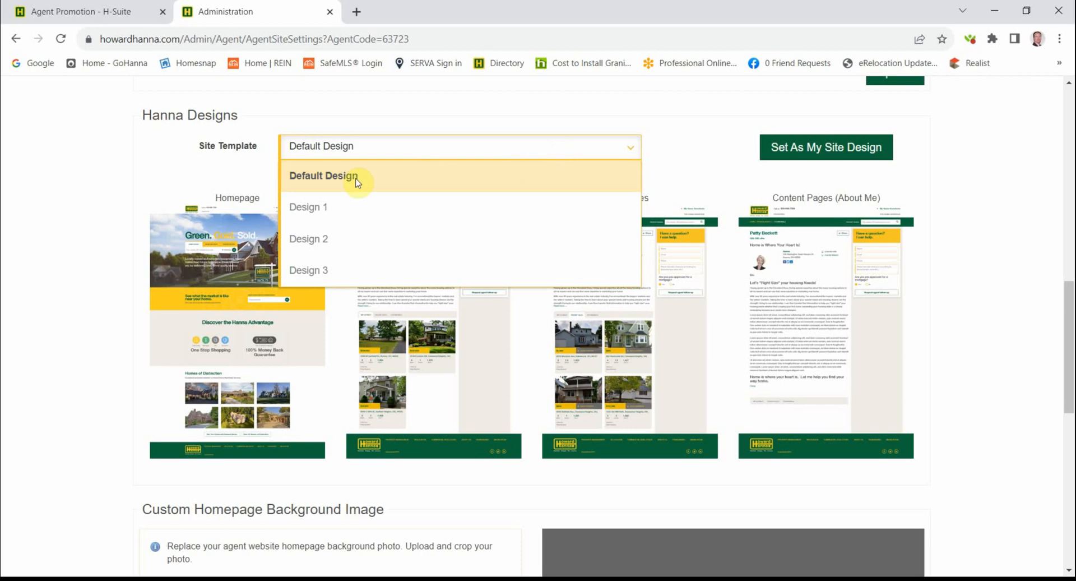
pyautogui.click(314, 208)
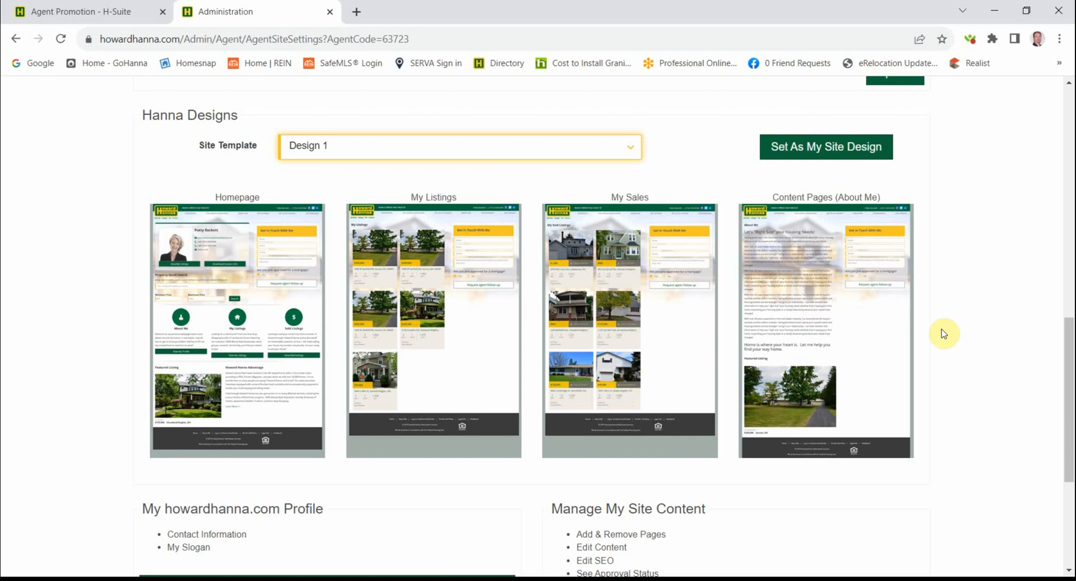
pyautogui.scroll(3, 943, 331)
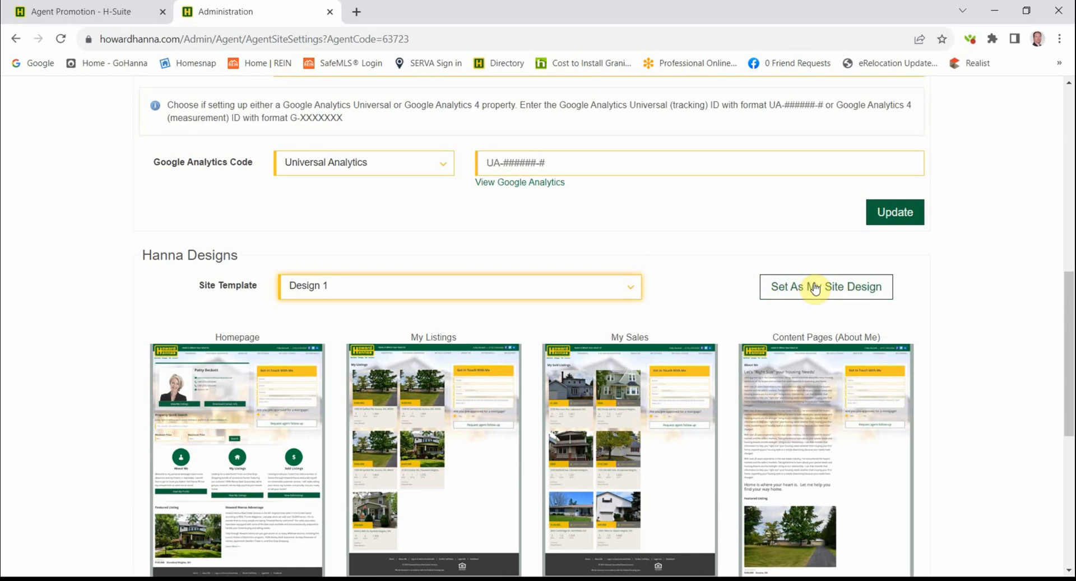
pyautogui.scroll(3, 815, 288)
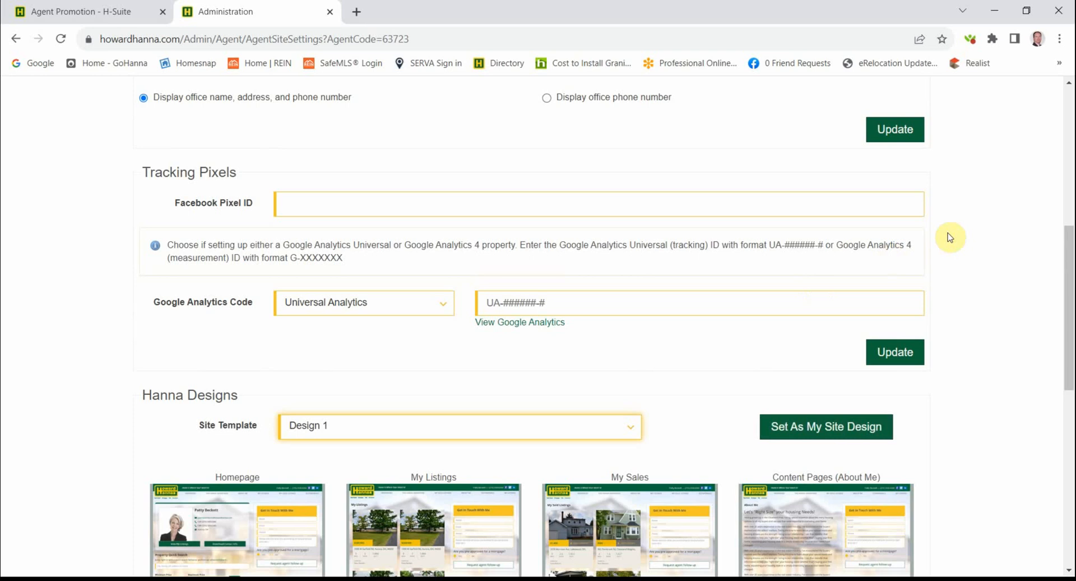
pyautogui.scroll(8, 949, 237)
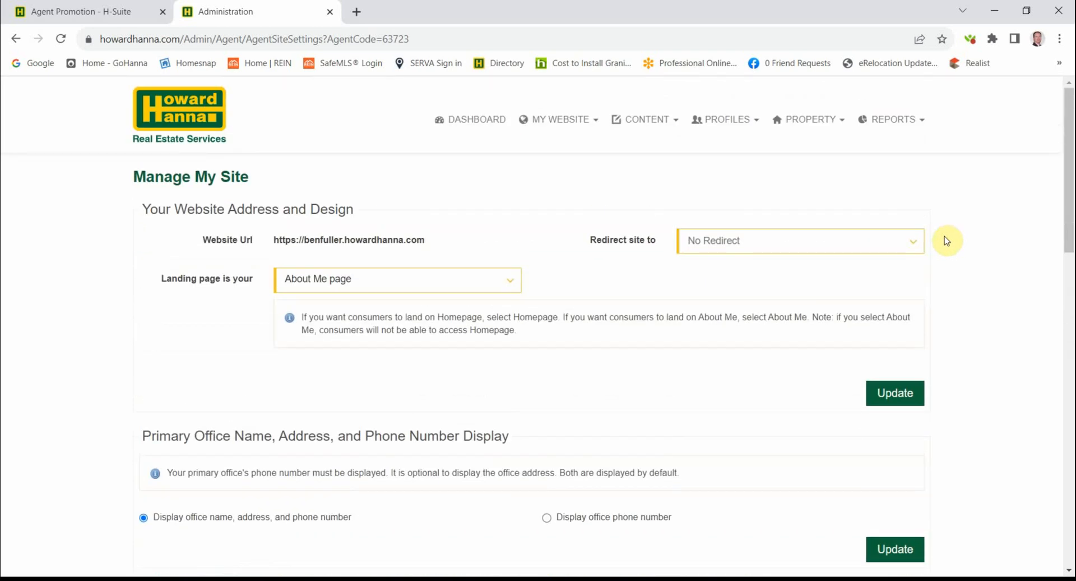